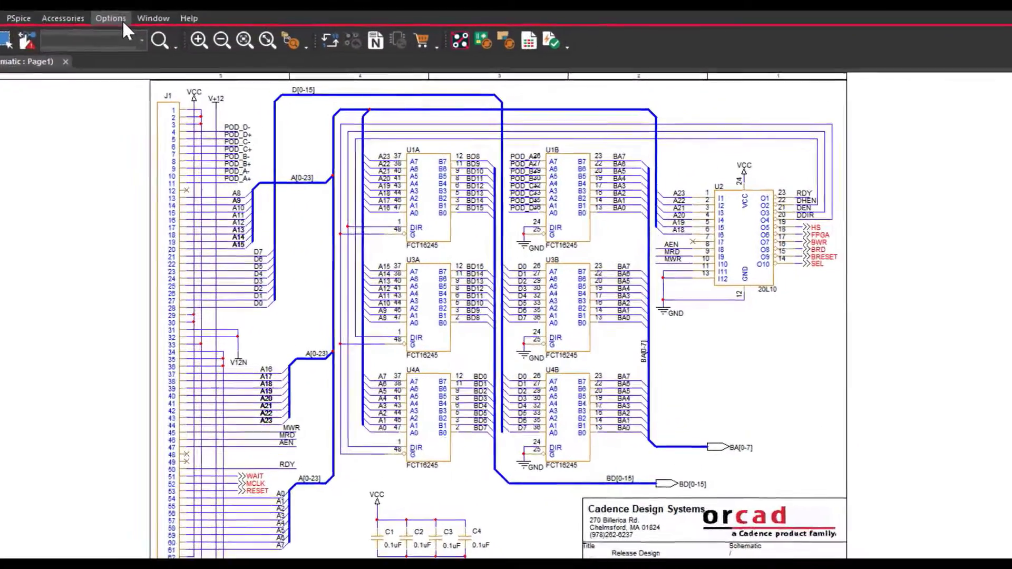
Make sure Intertool Communication is enabled in the miscellaneous preferences of the schematic editor and accept the settings
click(258, 28)
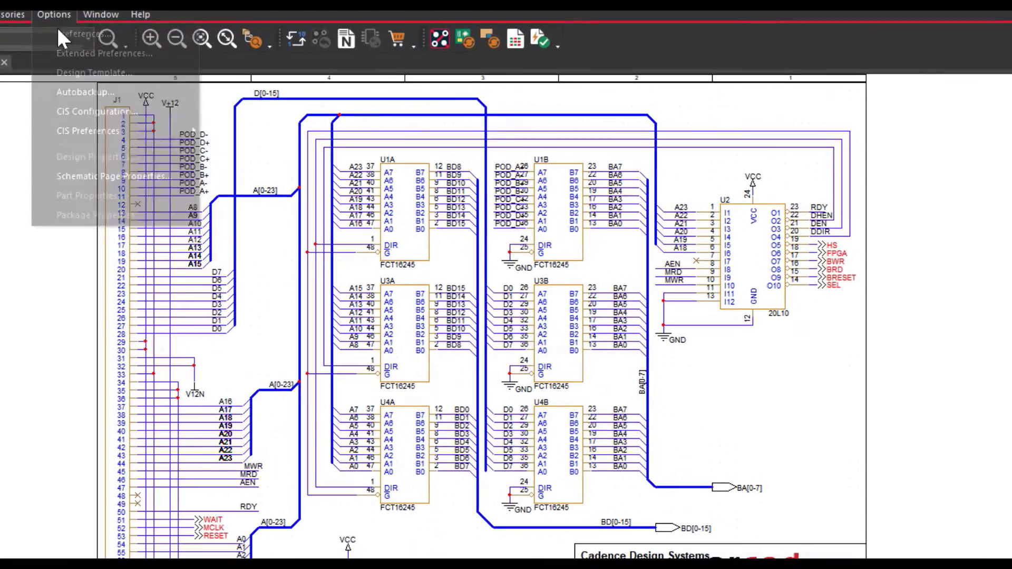
click(62, 27)
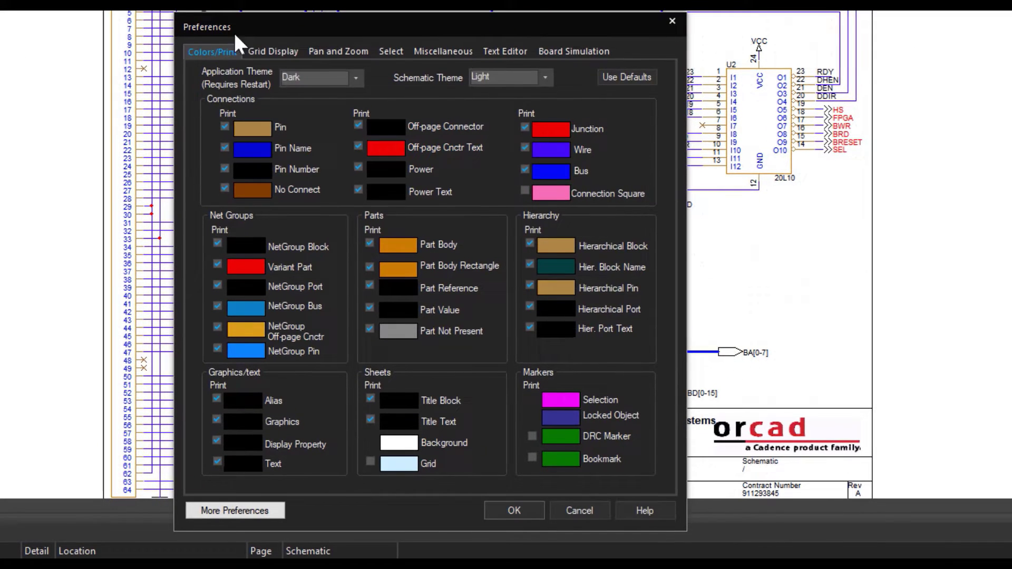
click(431, 52)
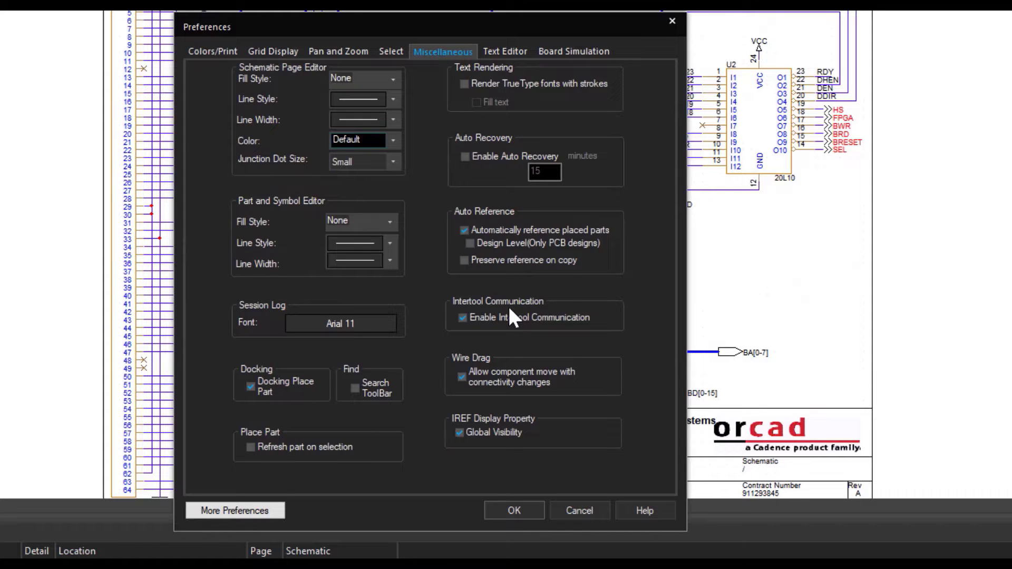
click(509, 323)
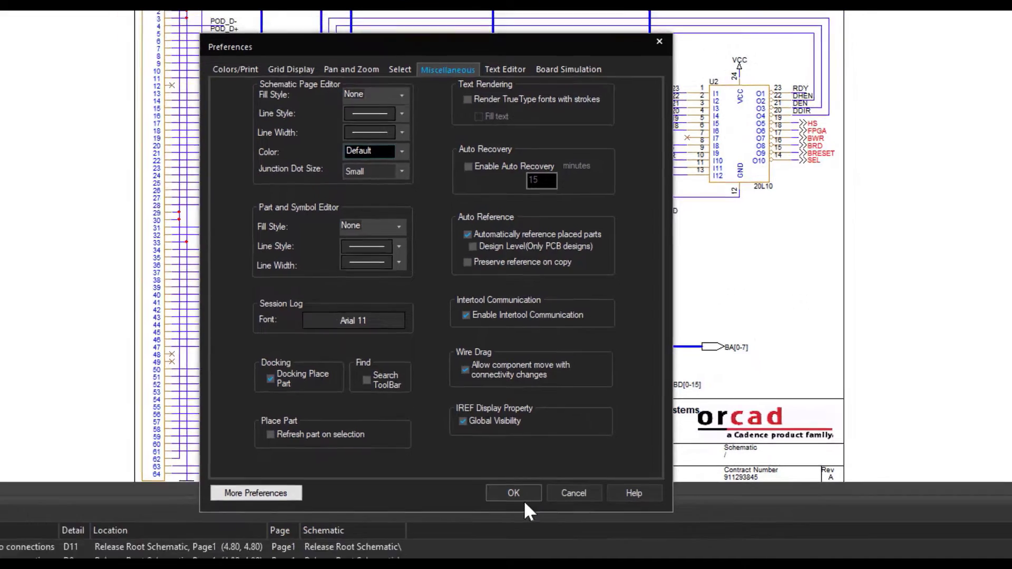
click(514, 510)
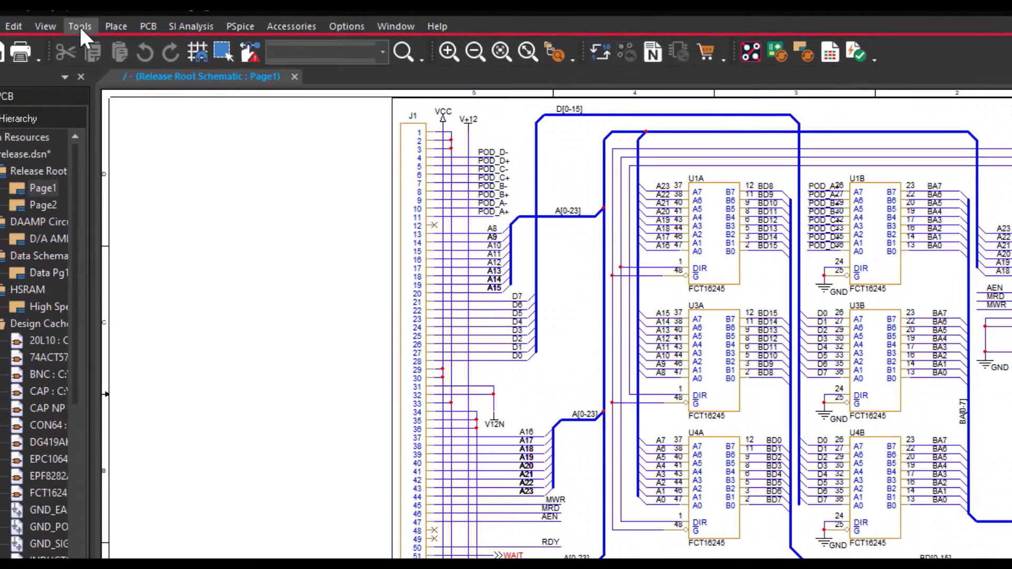
Create the PCB Editor netlist from the schematic, with the netlist files directory set to C:\APA\AllBasic\project2
click(49, 20)
click(96, 141)
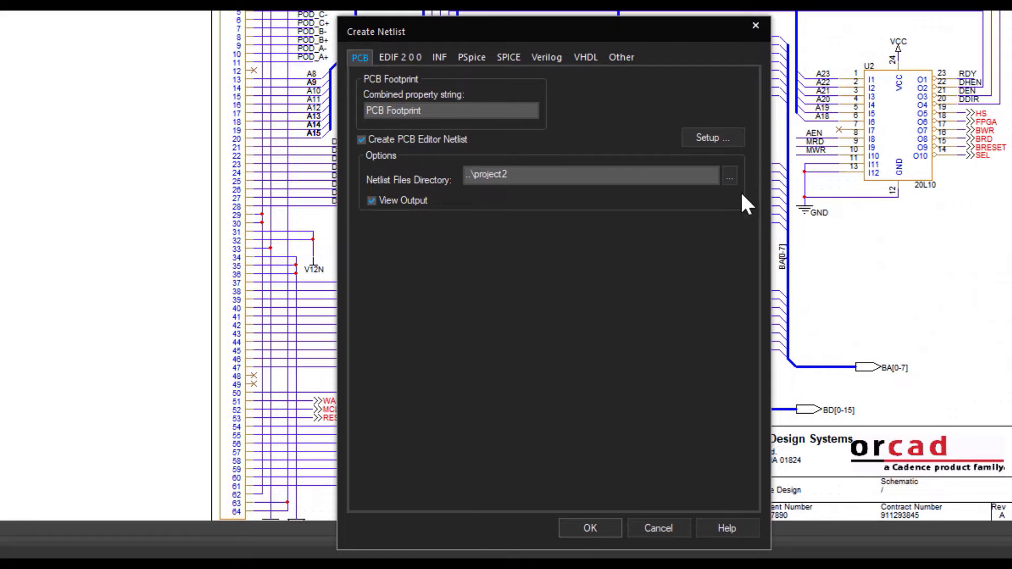
click(730, 179)
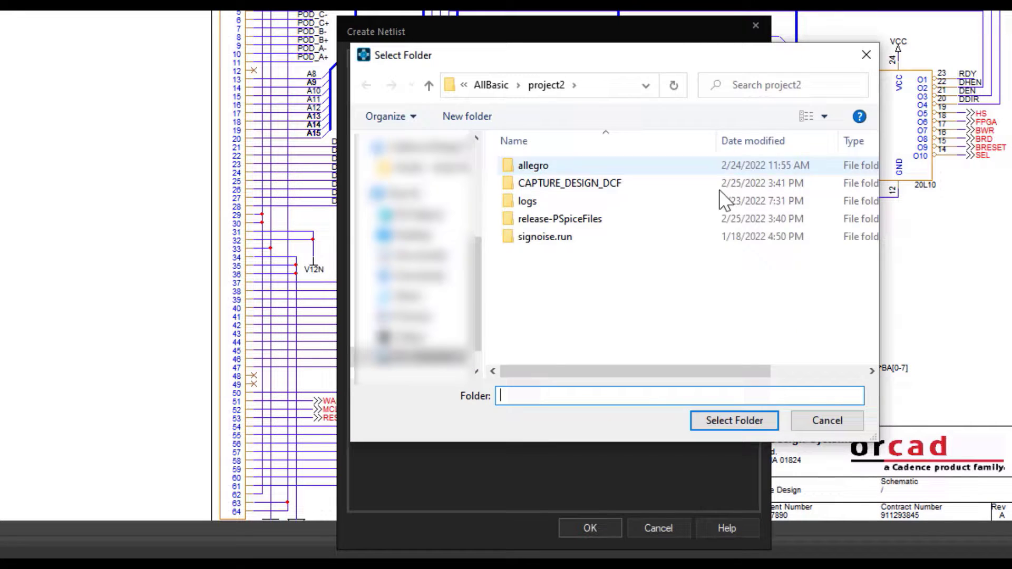
click(746, 420)
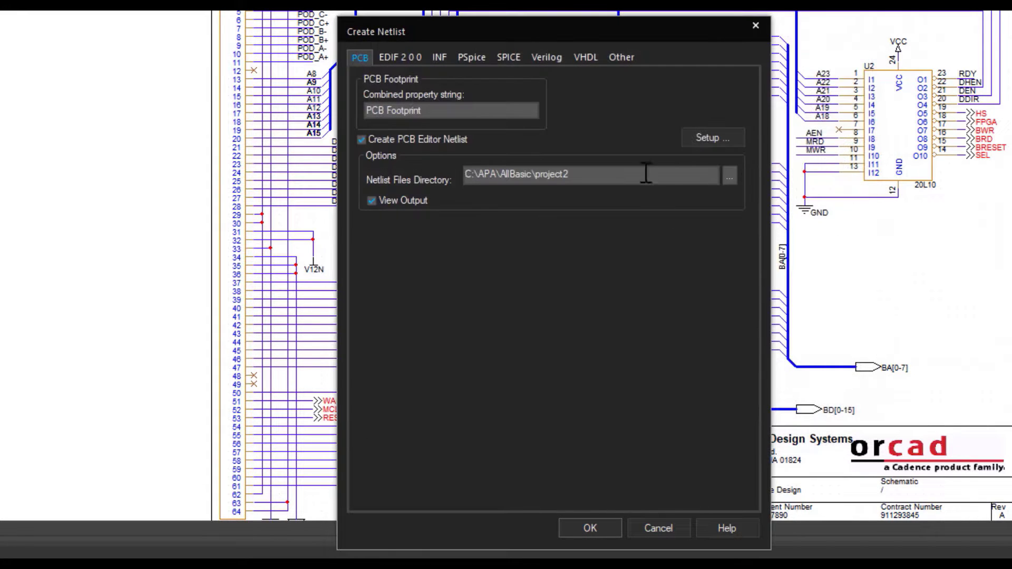
click(587, 529)
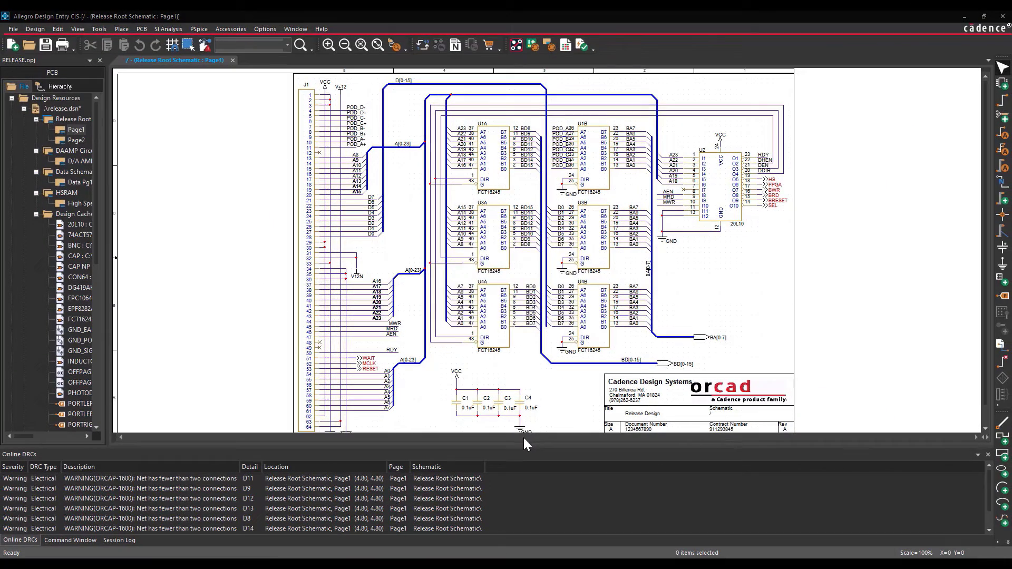
click(507, 314)
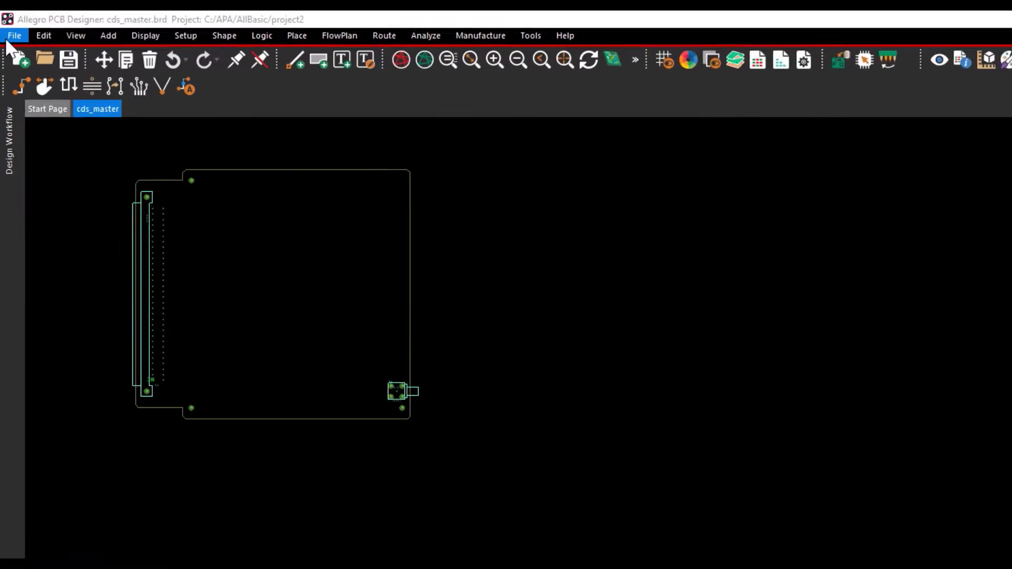
In Allegro PCB Designer, import the Design Entry CIS (Capture) netlist from C:/APA/AllBasic/project2 into the cds_master board
click(8, 37)
mouse_move(66, 189)
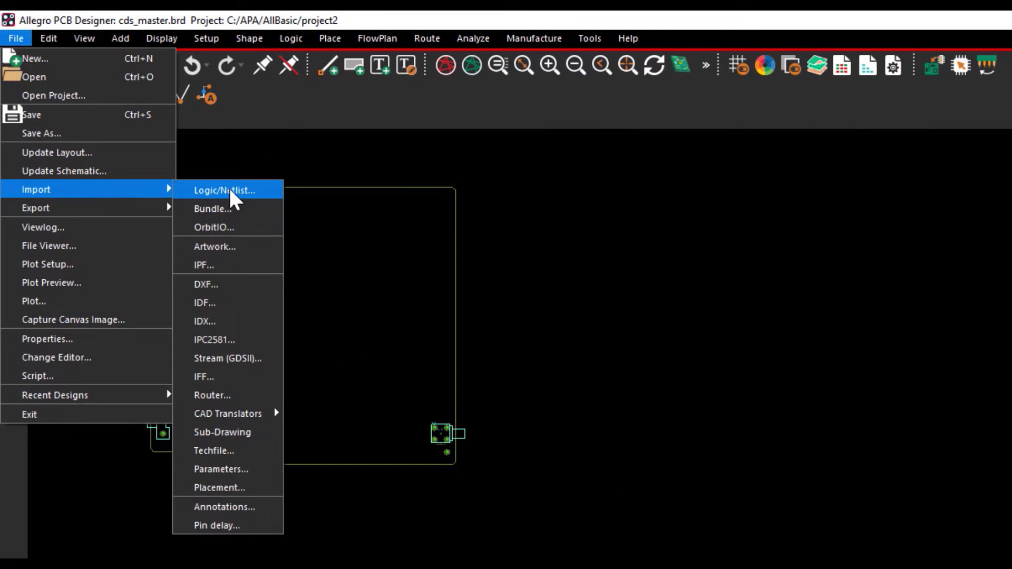
click(228, 189)
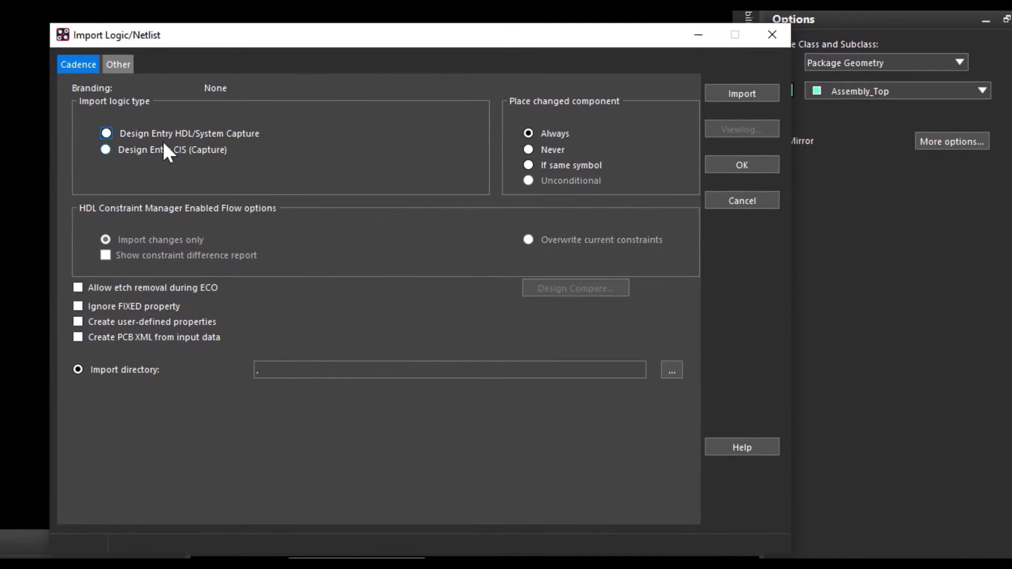
click(602, 252)
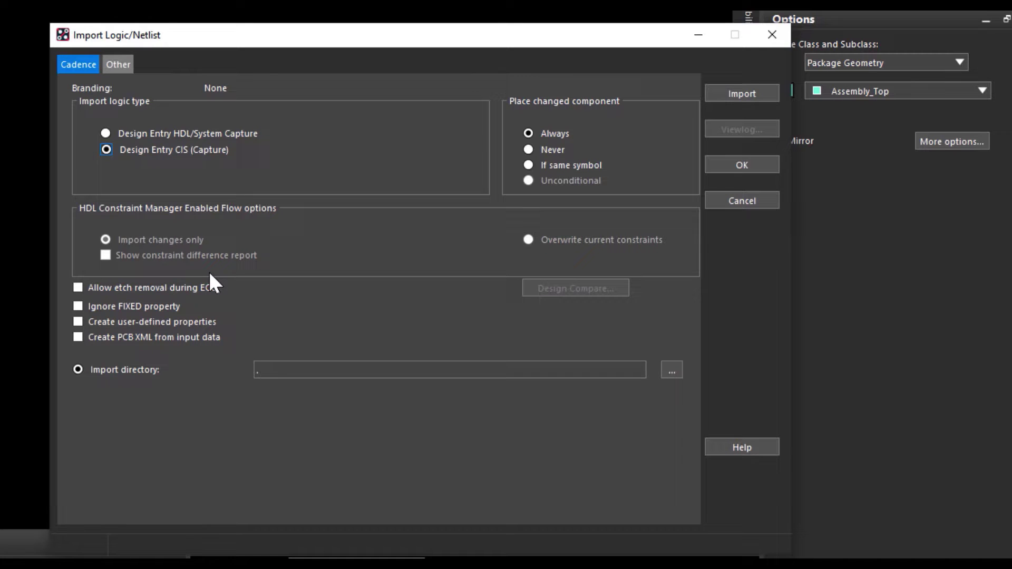
click(678, 371)
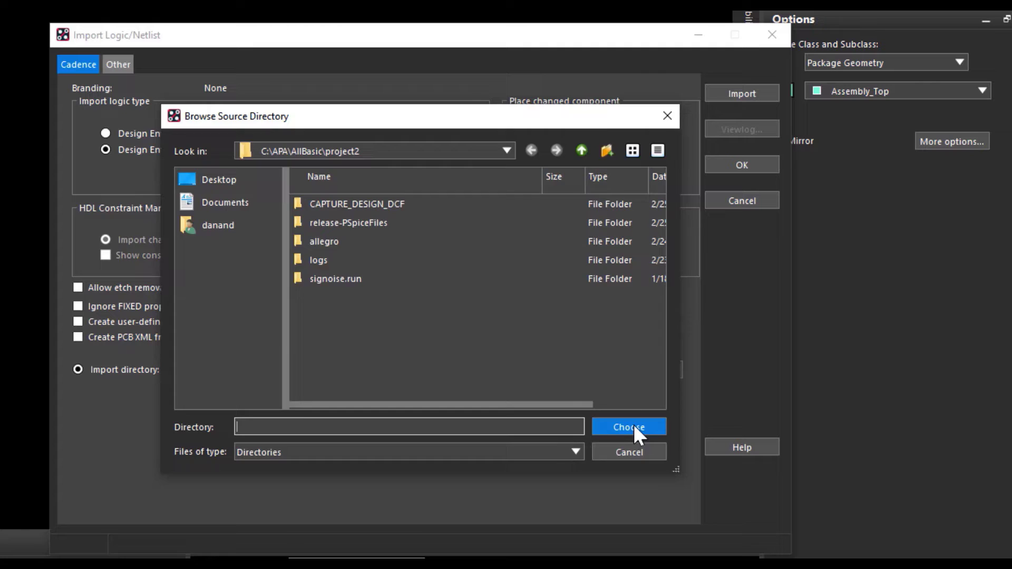
click(634, 425)
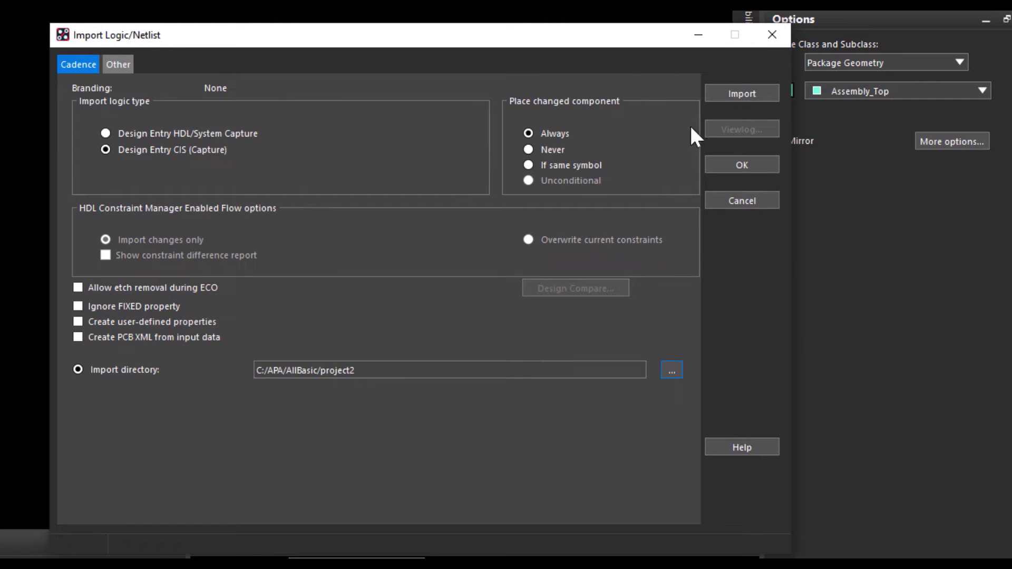
click(759, 94)
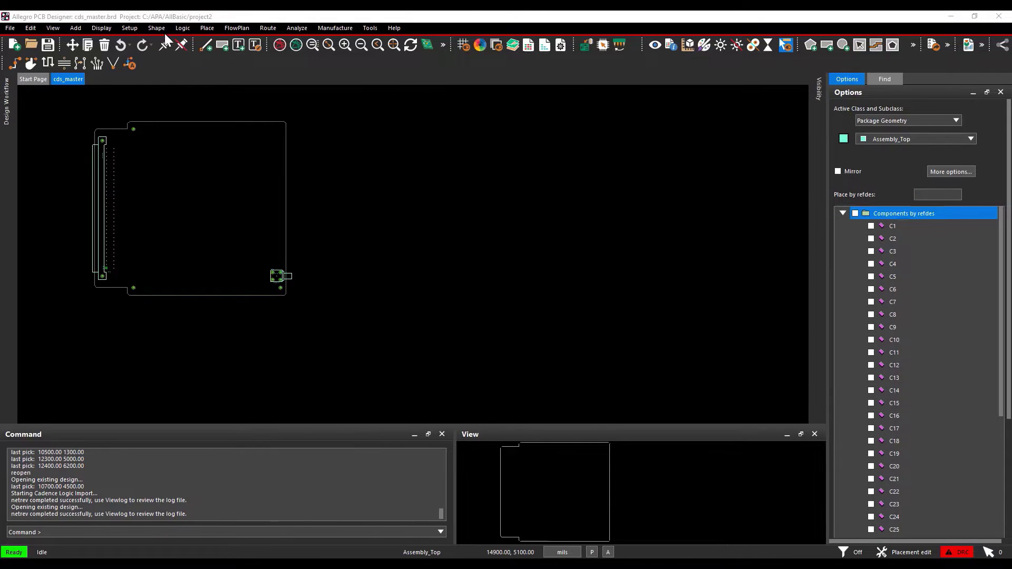
Check the board's design status for unplaced symbols and unrouted nets
click(102, 28)
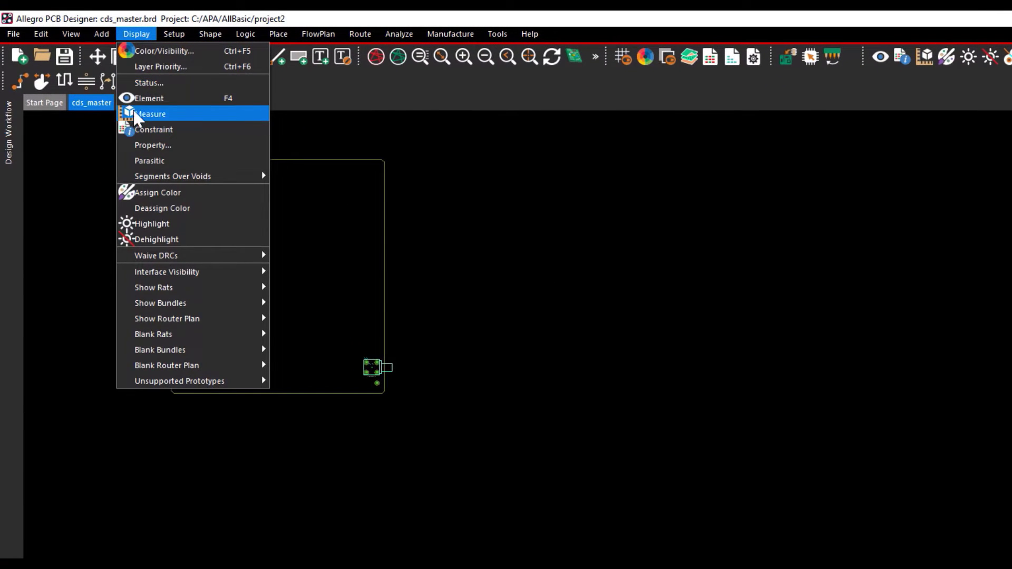
click(154, 83)
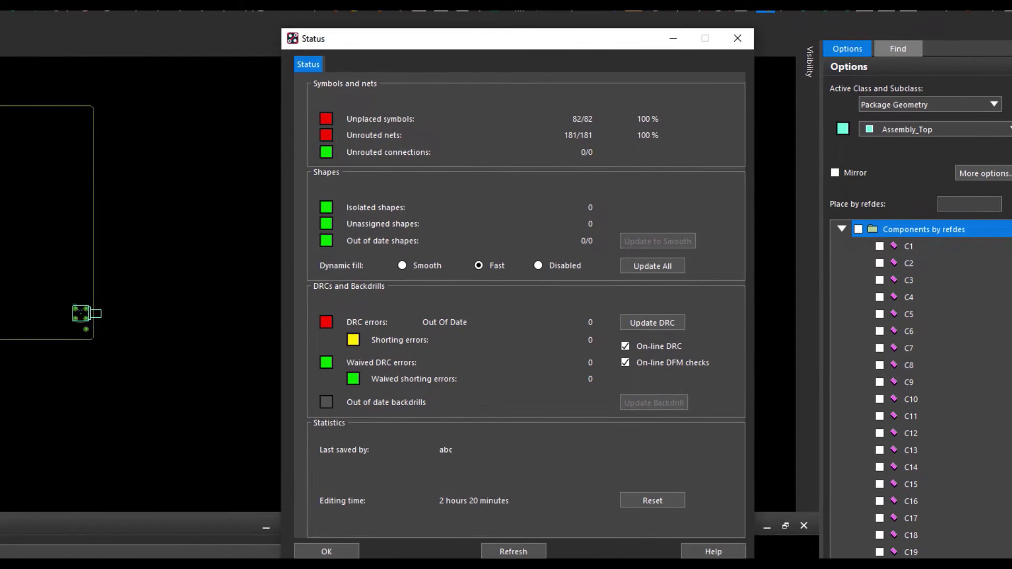
key(Return)
Quickplace all components around the package keepin along the top edge on the TOP board layer
click(206, 28)
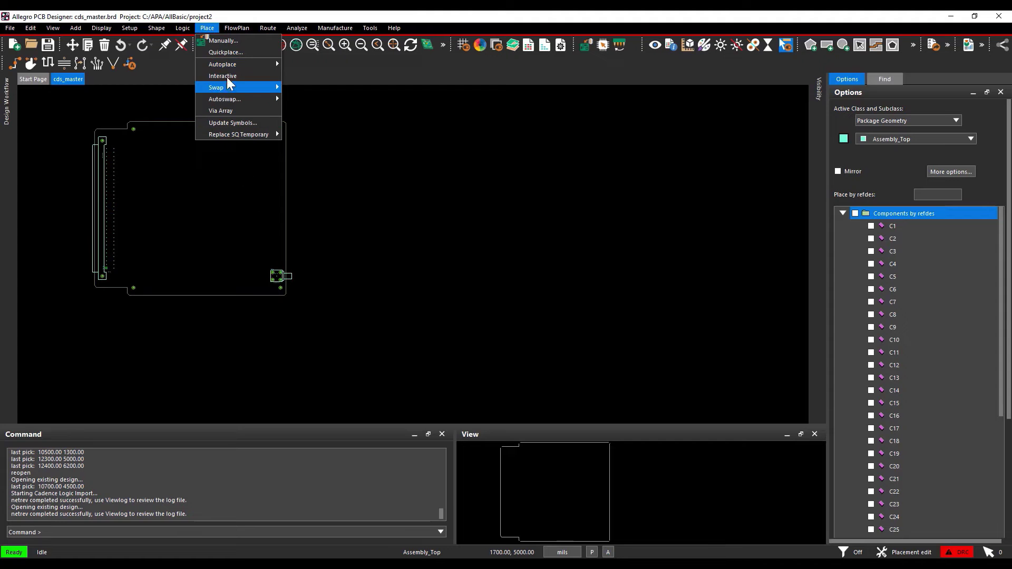
click(226, 53)
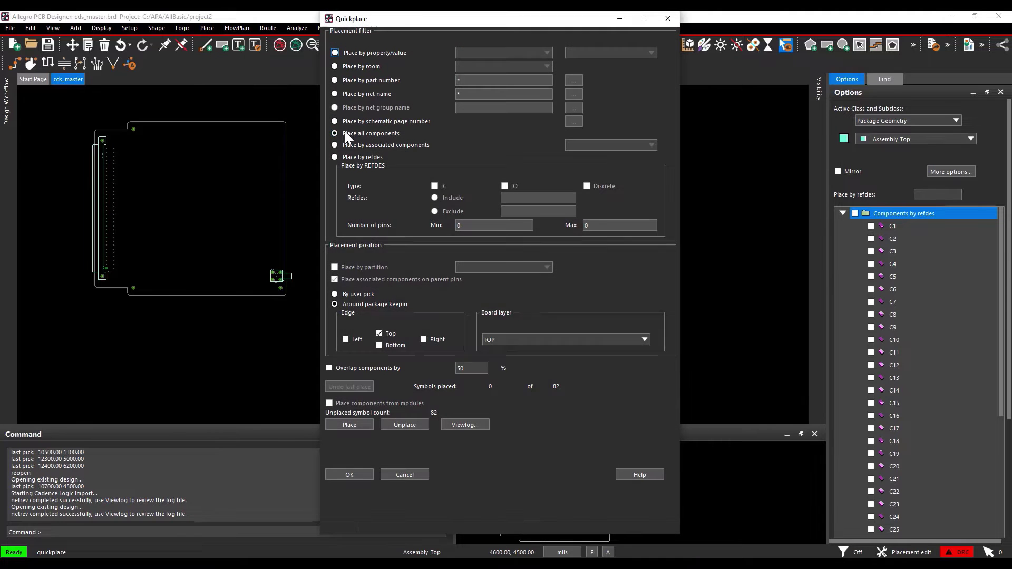
click(331, 138)
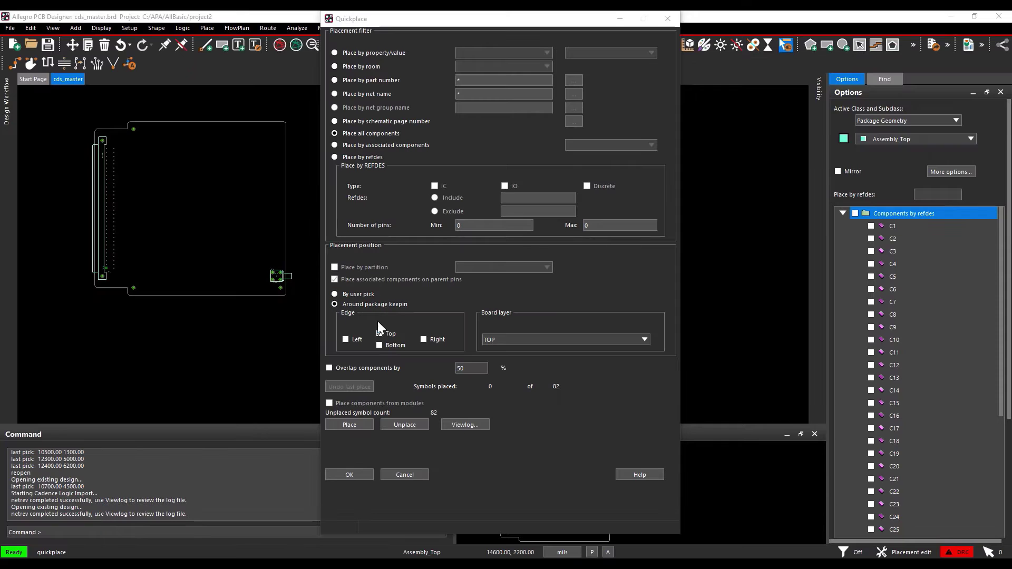
click(355, 429)
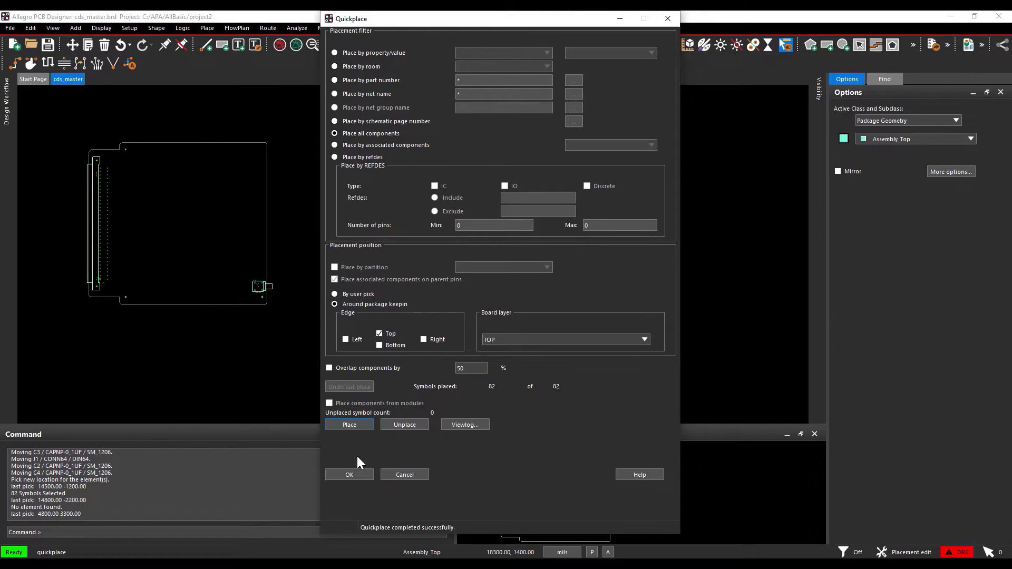
click(356, 475)
drag(106, 87, 330, 369)
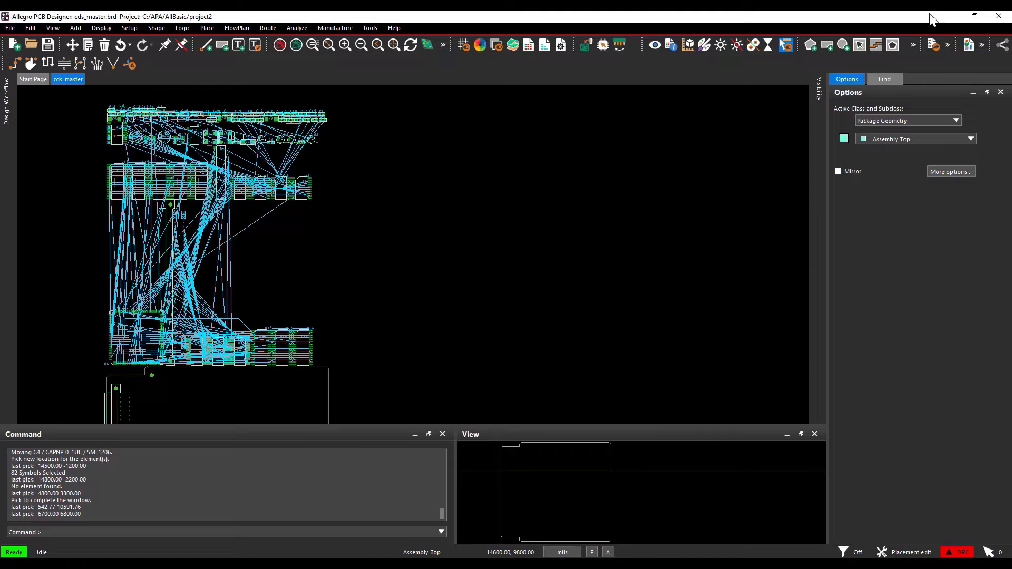
Arrange the layout window beside the schematic and cross-probe part U1A from schematic Page1 to the board
click(974, 17)
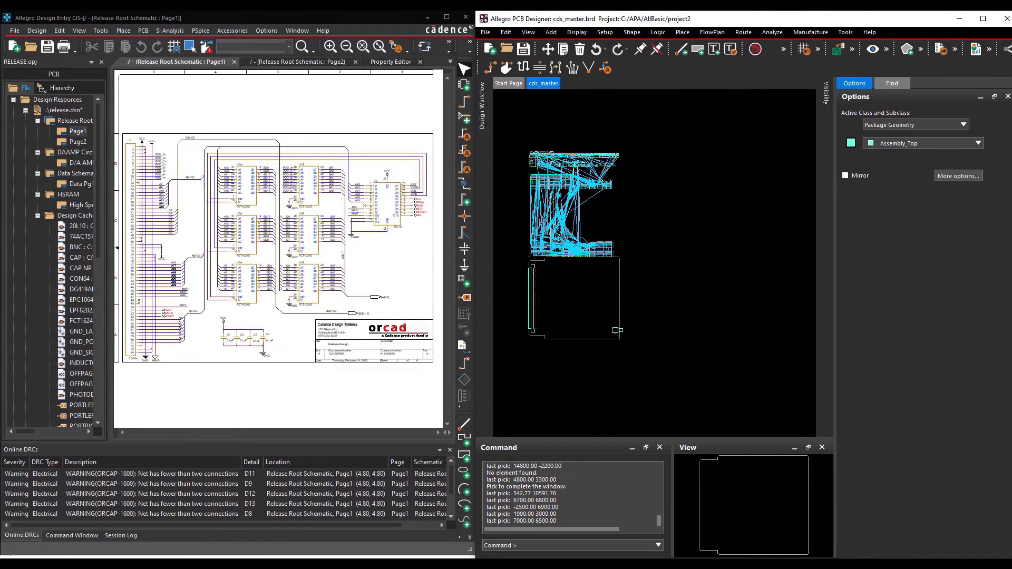
click(259, 163)
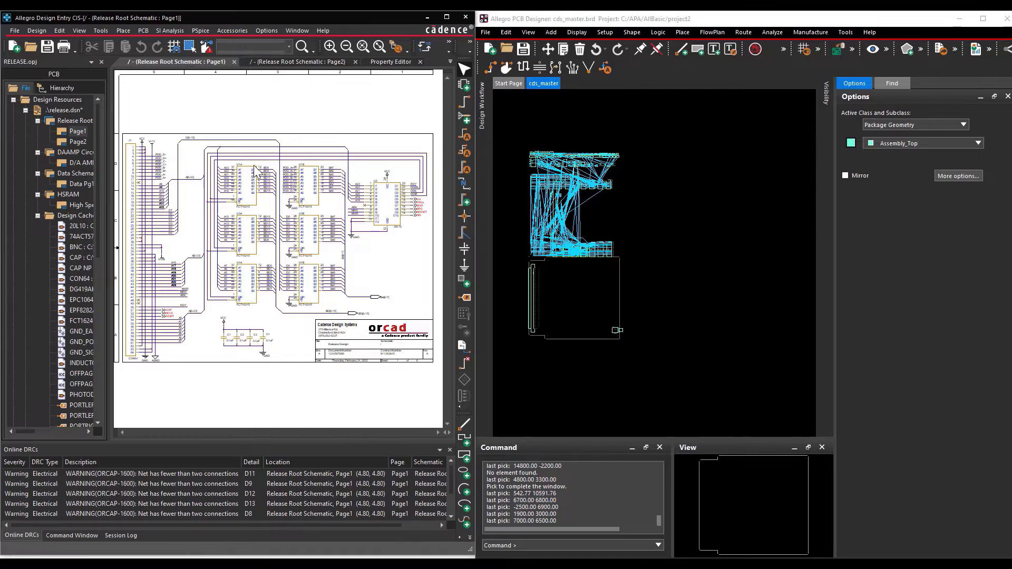
click(264, 210)
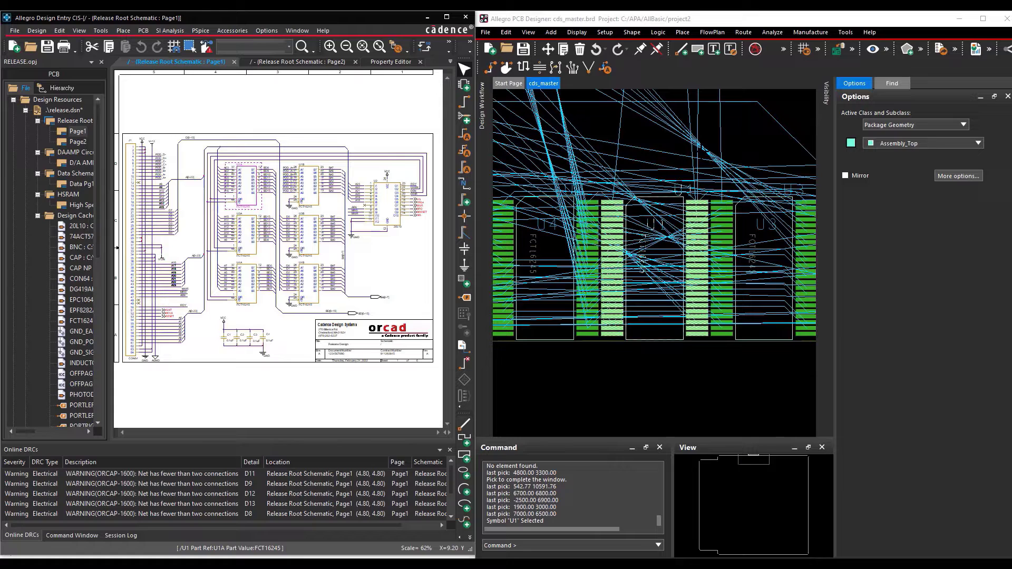
Set the PCB editor's application mode to Placement Edit and open the Find filter
click(607, 32)
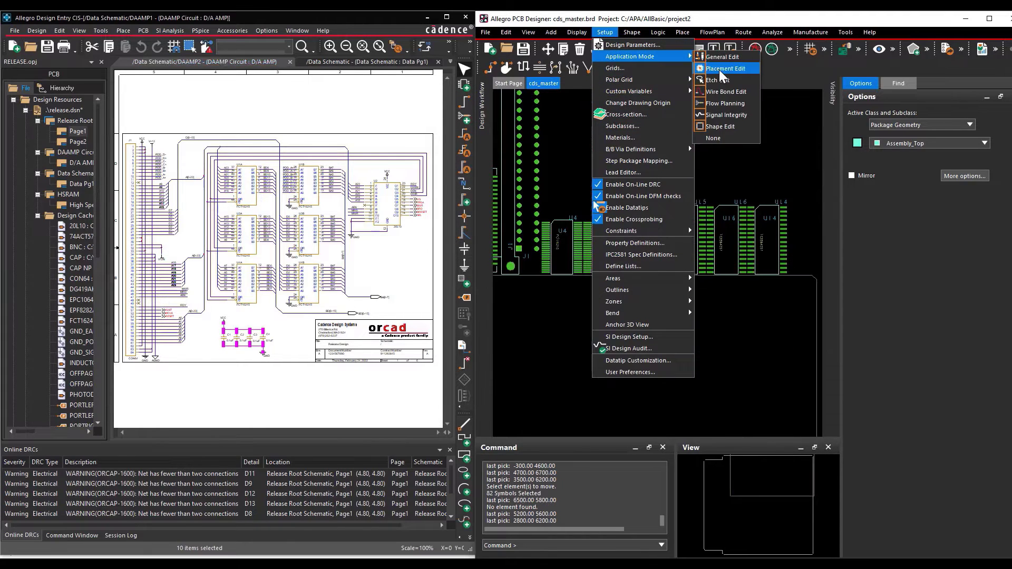
click(728, 91)
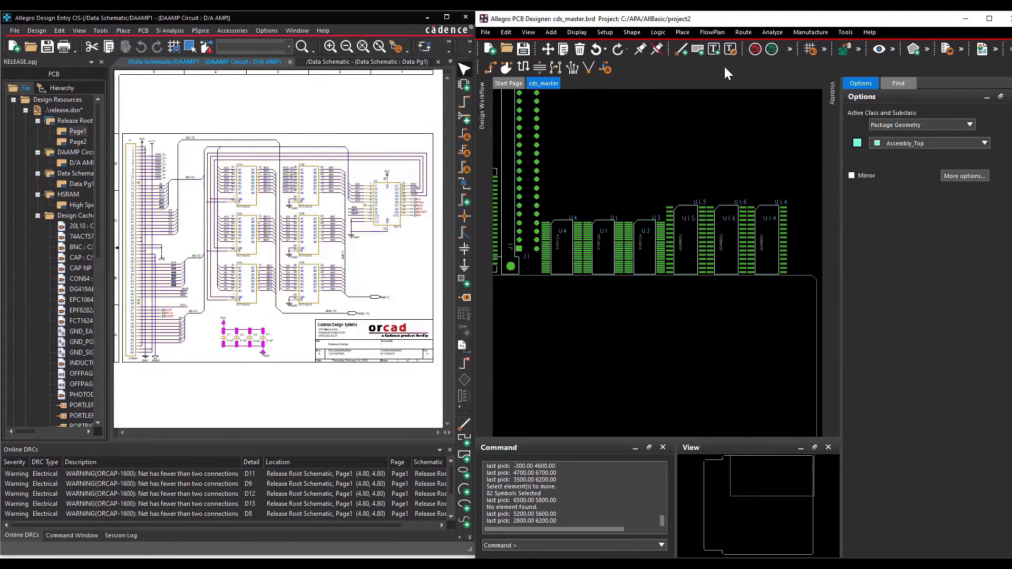
click(899, 83)
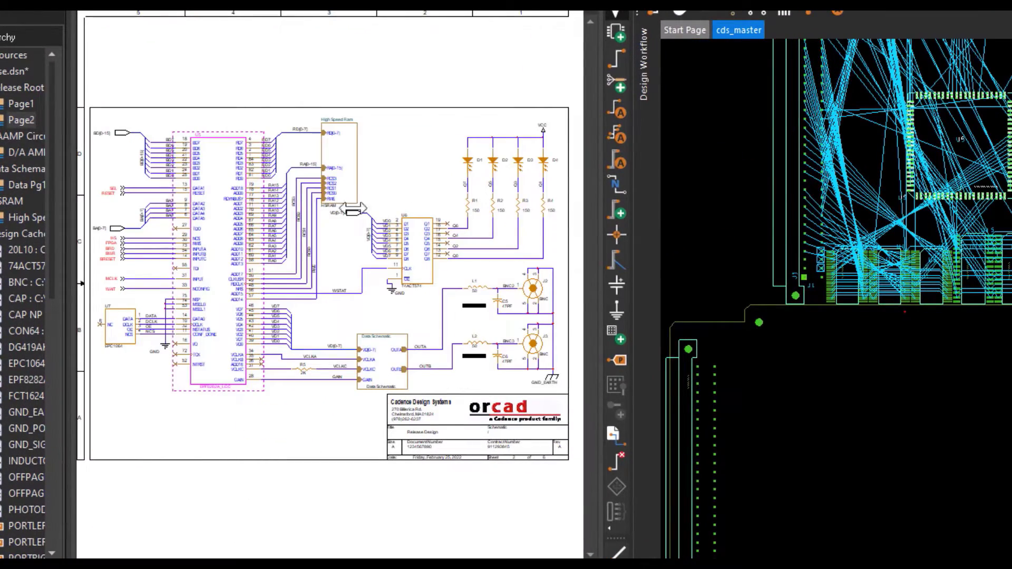
Cross-probe part U5, its pin RD7 and the net RA15 from schematic Page2 to the board layout
click(319, 315)
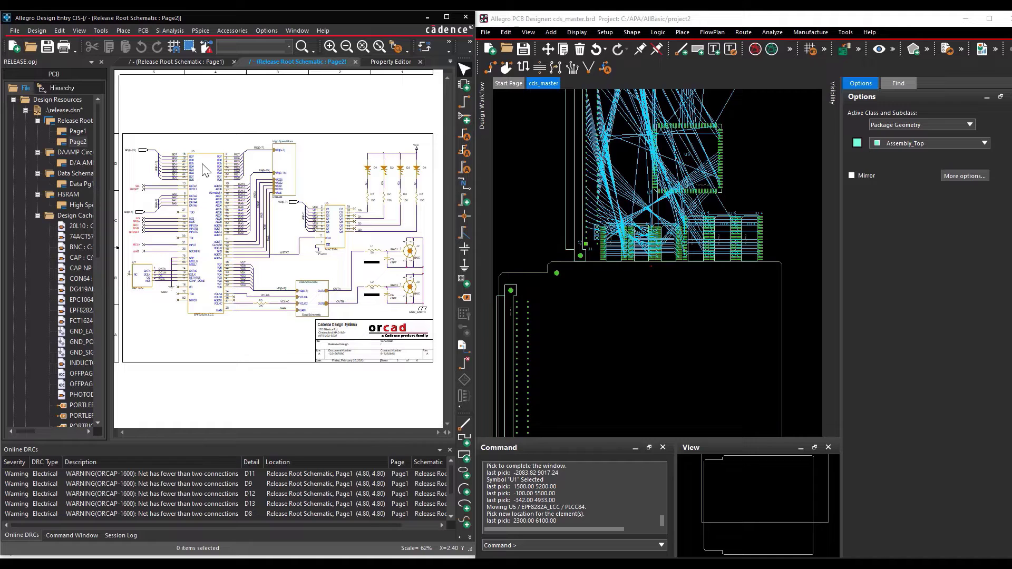
click(239, 225)
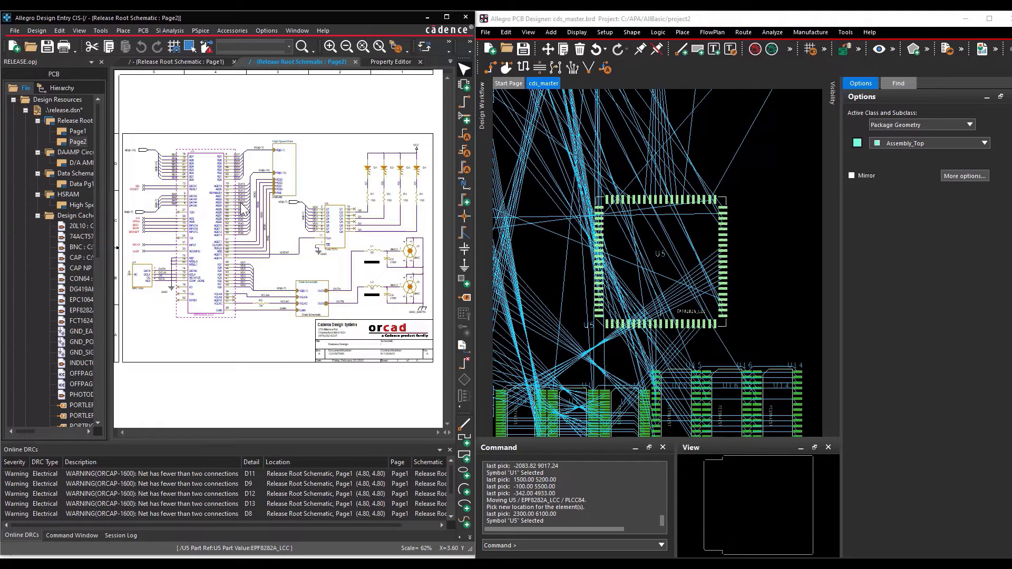
ctrl+scroll(205, 170, up, 2)
click(385, 170)
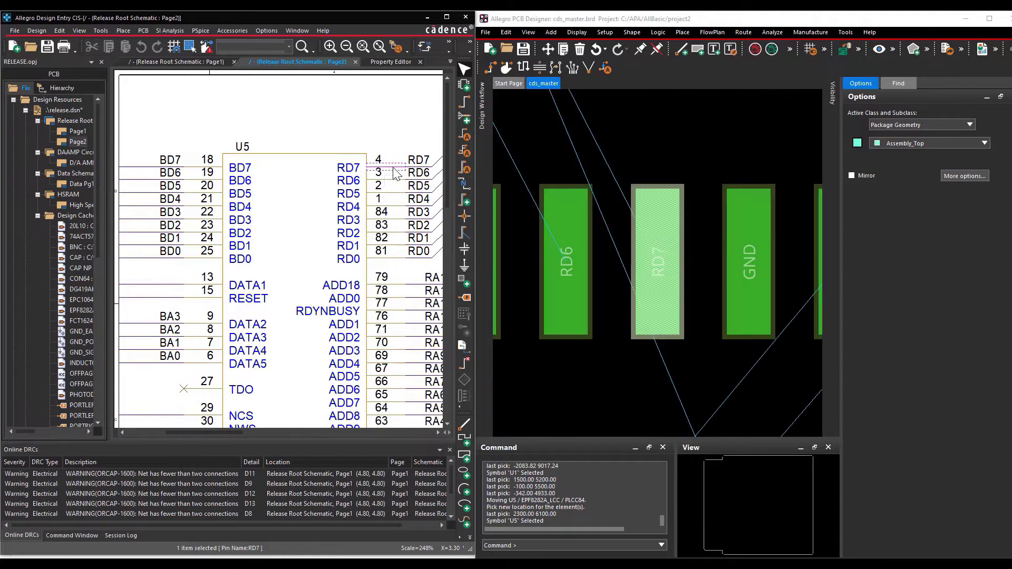
ctrl+scroll(284, 195, down, 1)
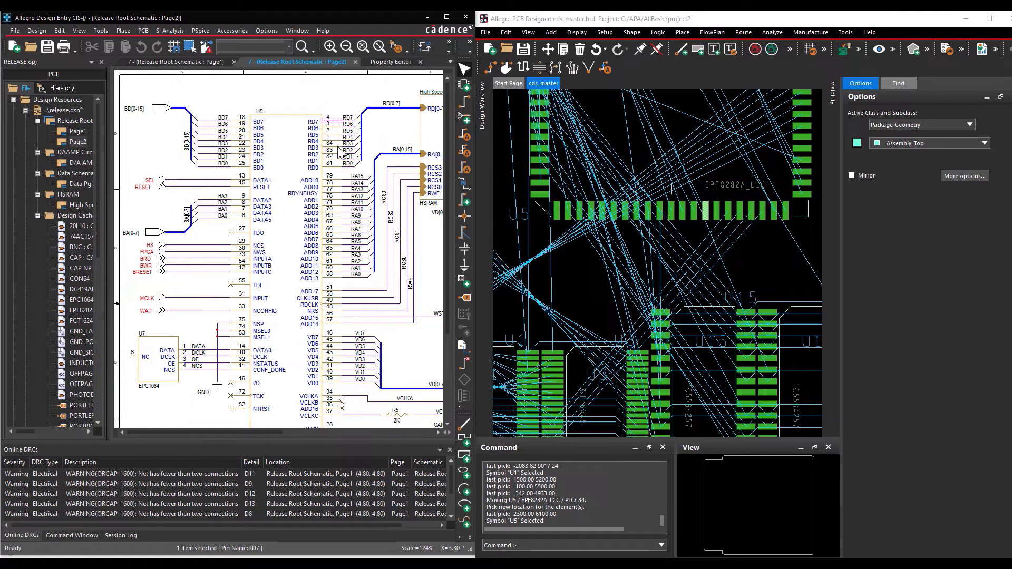
click(360, 176)
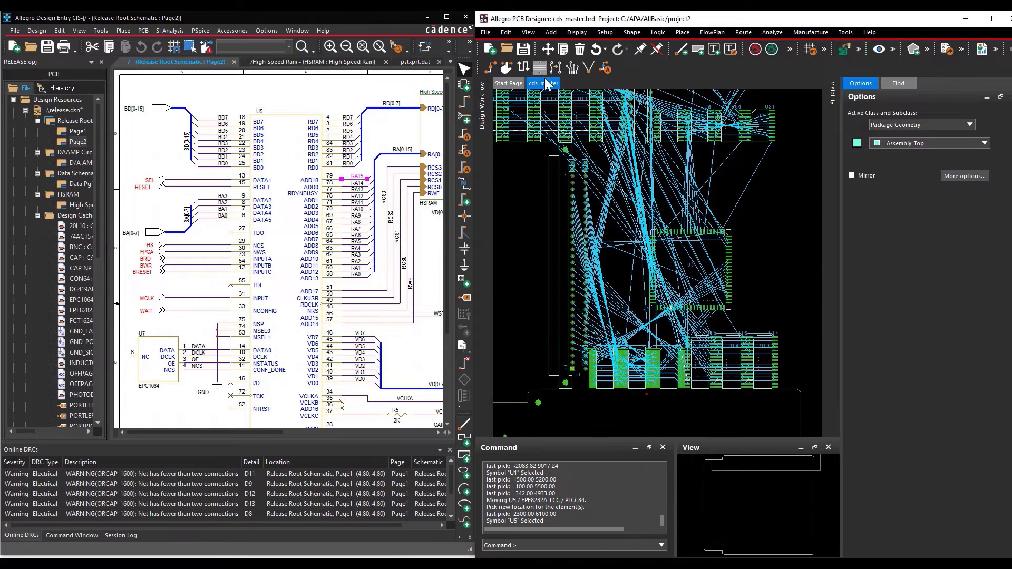
Move U1, U3 and U4 beside the board's upper-right corner by selecting them together on schematic Page1
click(550, 54)
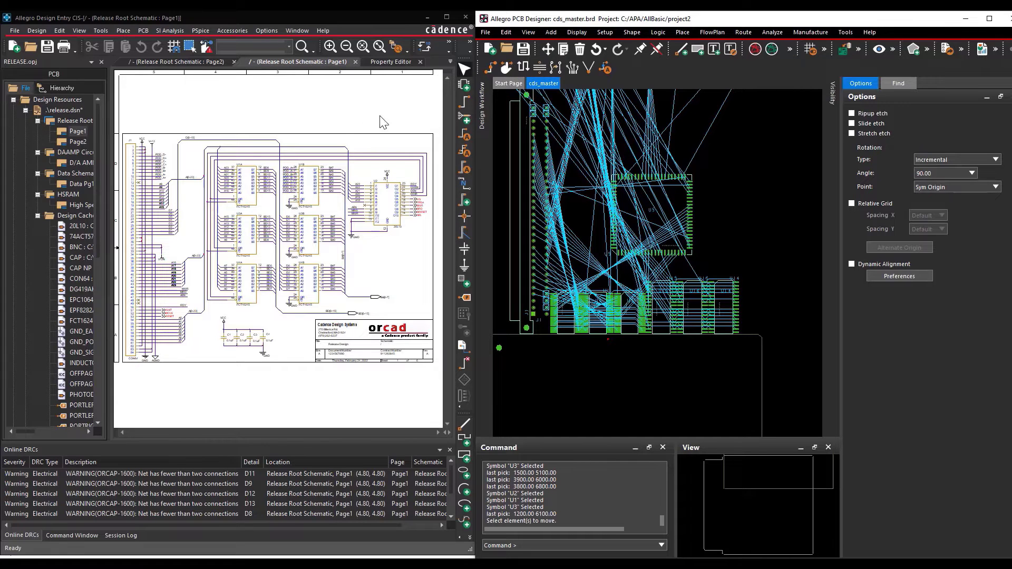
click(192, 154)
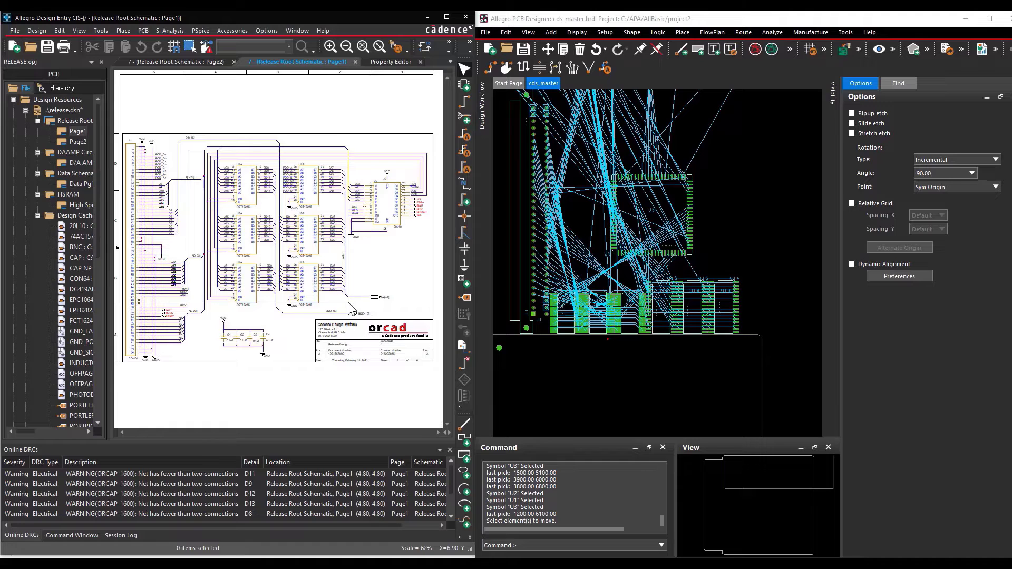
drag(342, 312, 343, 311)
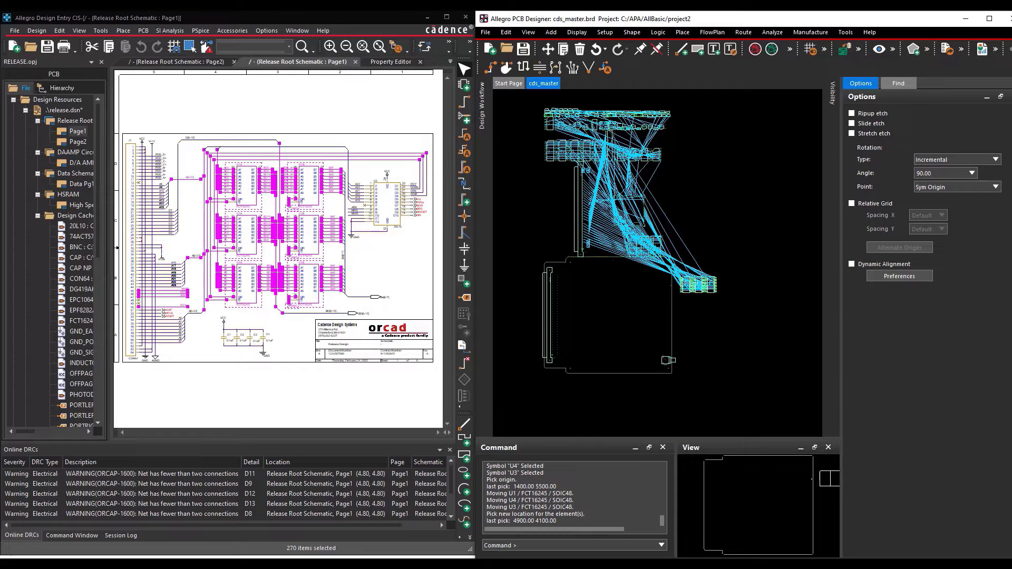
Move U1, U3, U4, C1–C4 and J1 as a temporary group selected from schematic Page1, placing the ICs beyond the board's lower-right corner
right_click(696, 217)
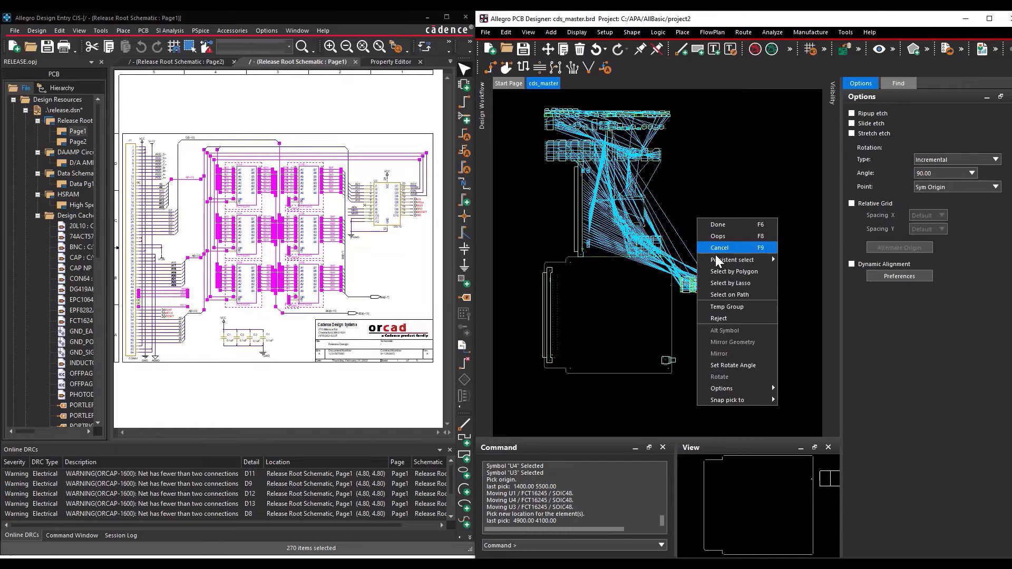
click(735, 305)
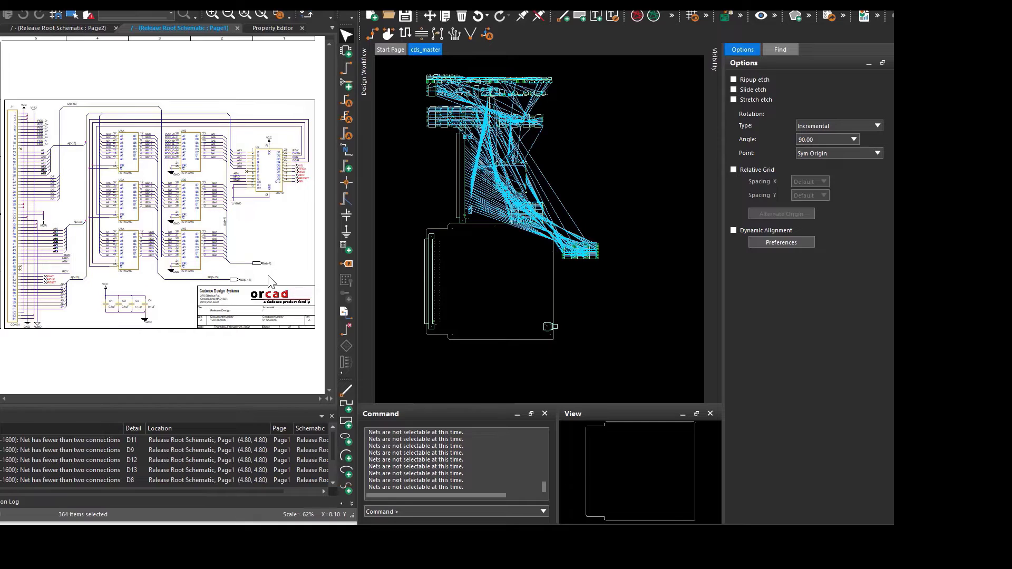
click(107, 291)
drag(171, 316, 99, 277)
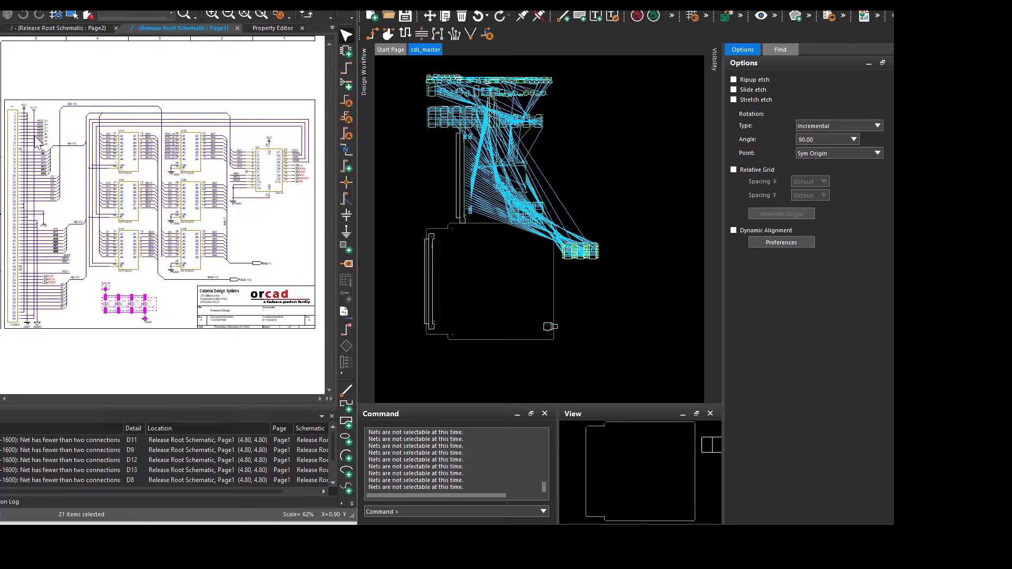
click(13, 136)
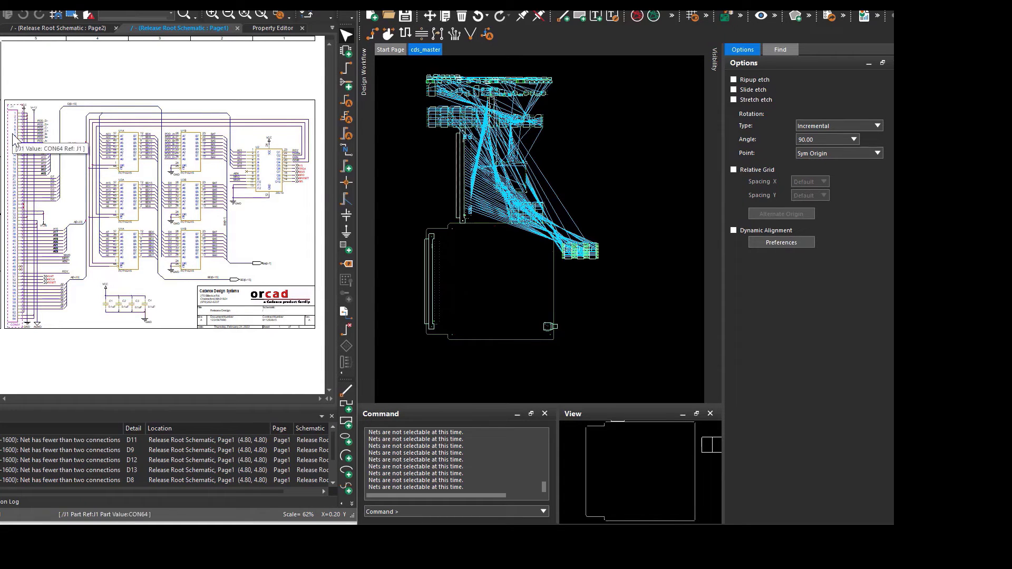
right_click(579, 174)
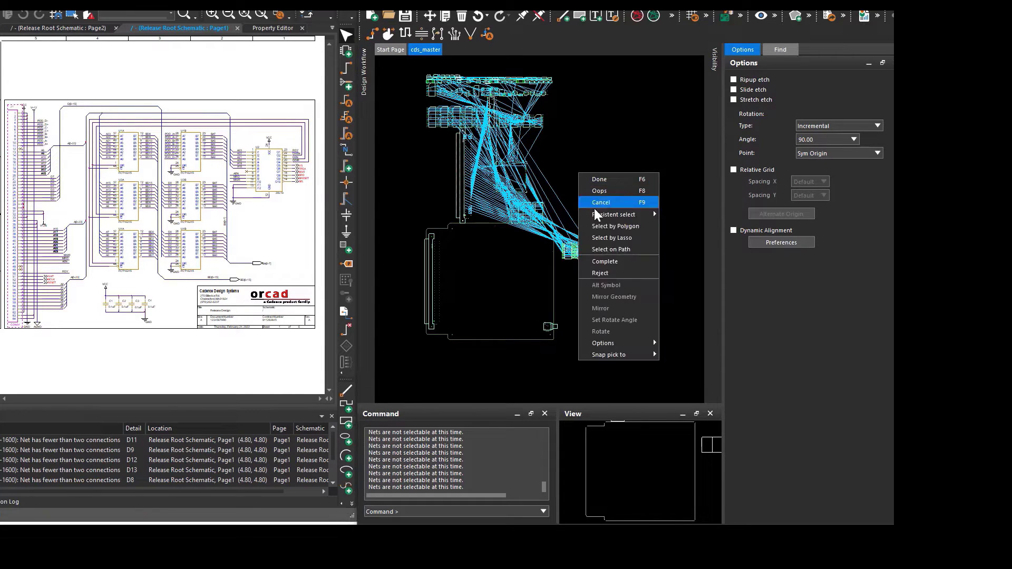
click(605, 264)
click(580, 251)
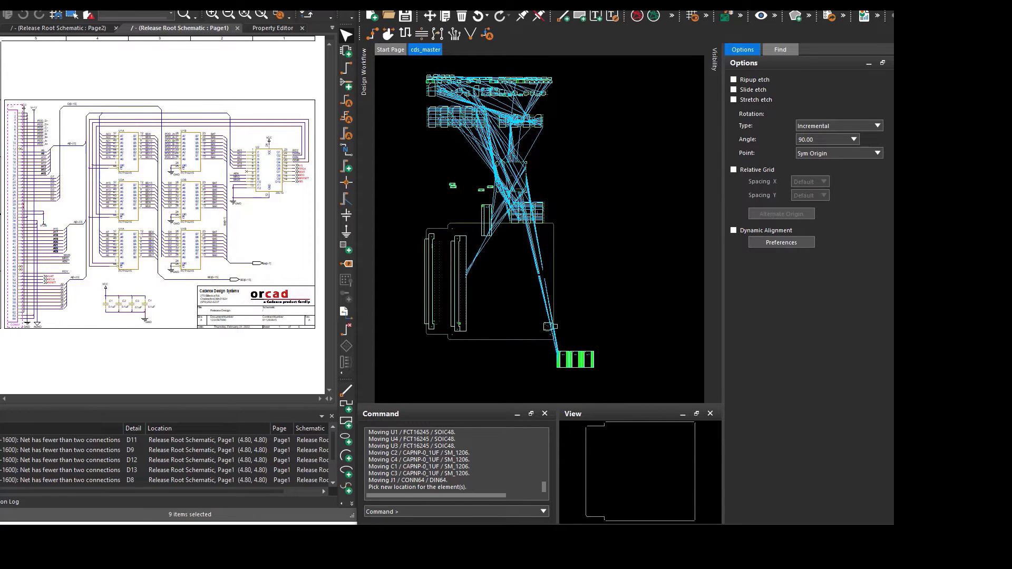
click(580, 359)
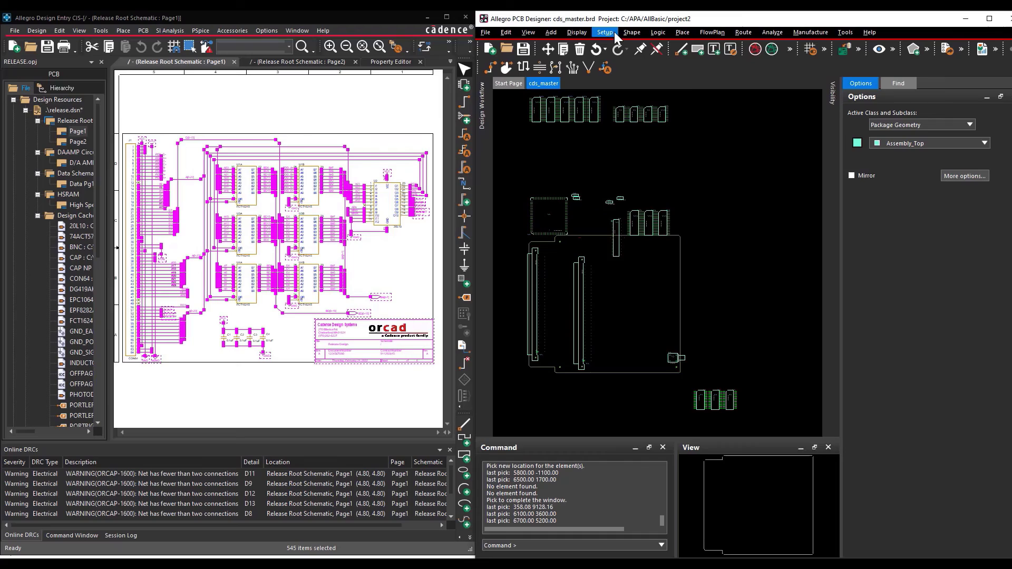
Open the PCB editor's user preferences for cross-probing in the UI Xprobe category
click(605, 32)
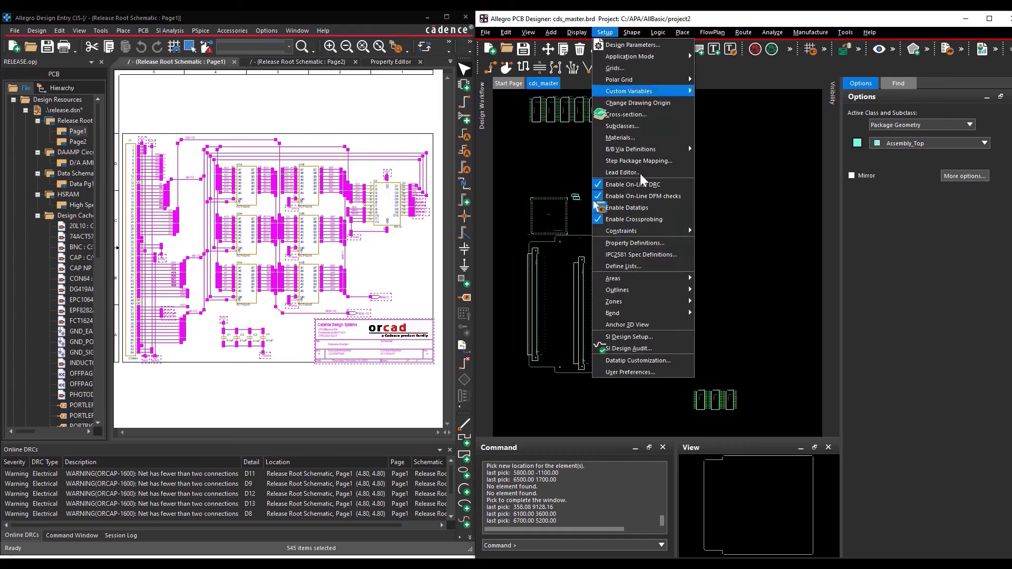
click(630, 373)
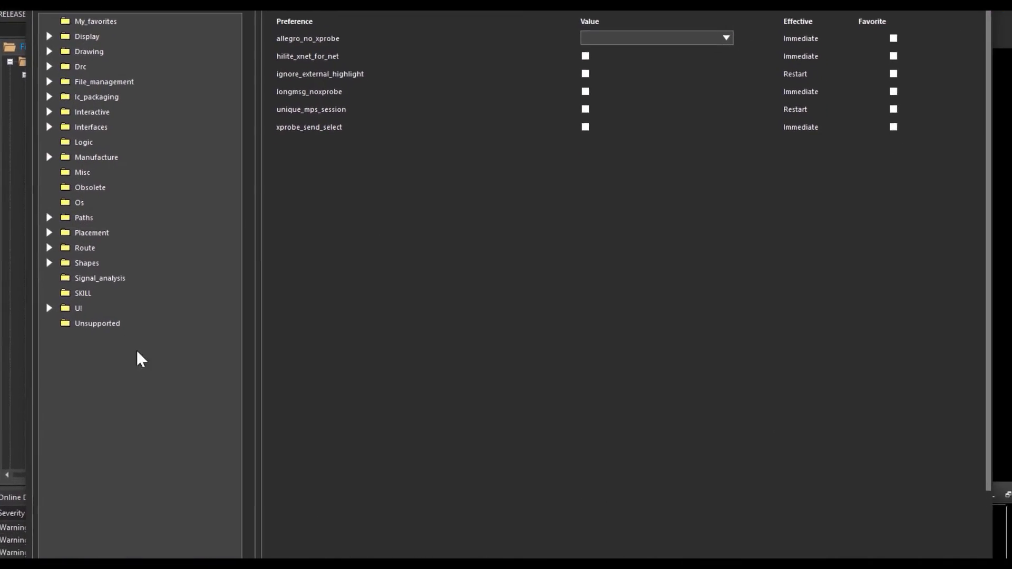
click(49, 309)
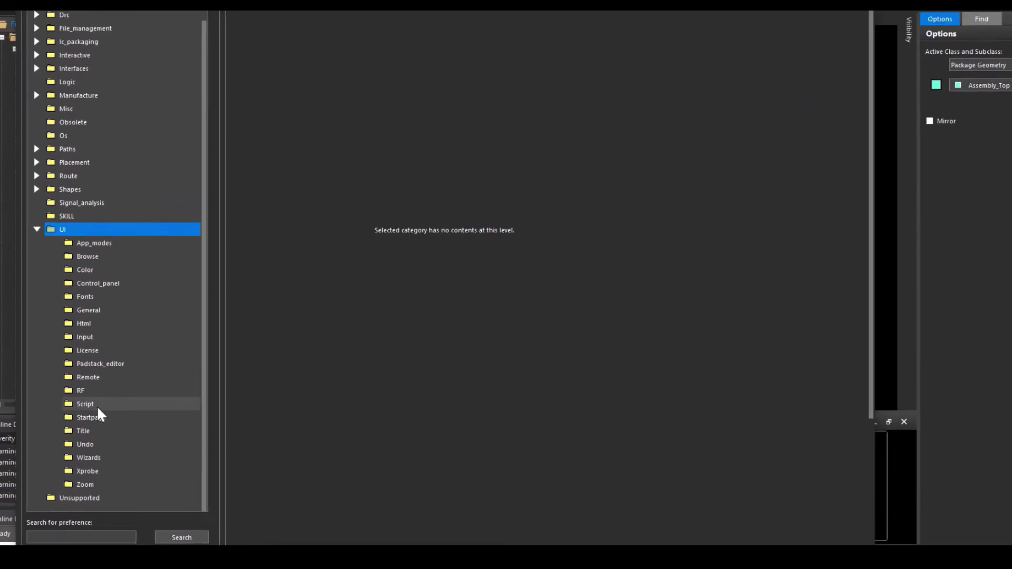
click(87, 471)
Try allegro_no_xprobe with the values yes and exceptProjectManager, and confirm the user preferences
click(572, 15)
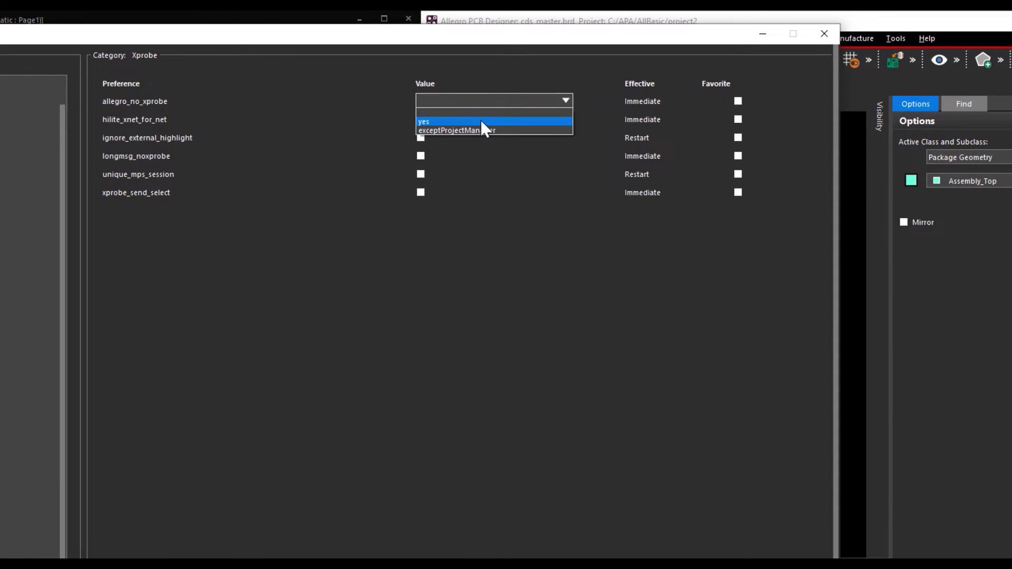
click(481, 122)
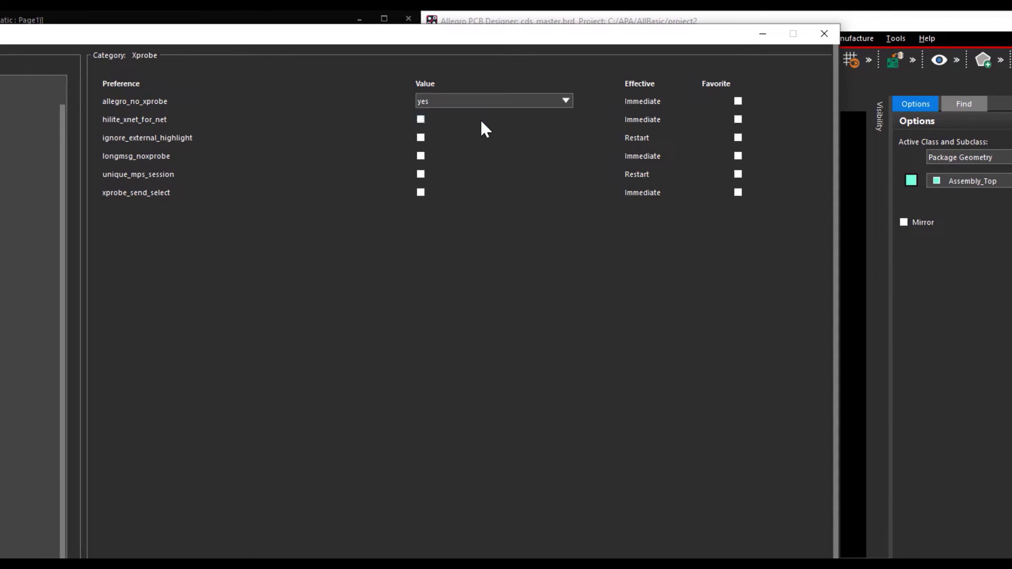
click(526, 98)
click(522, 131)
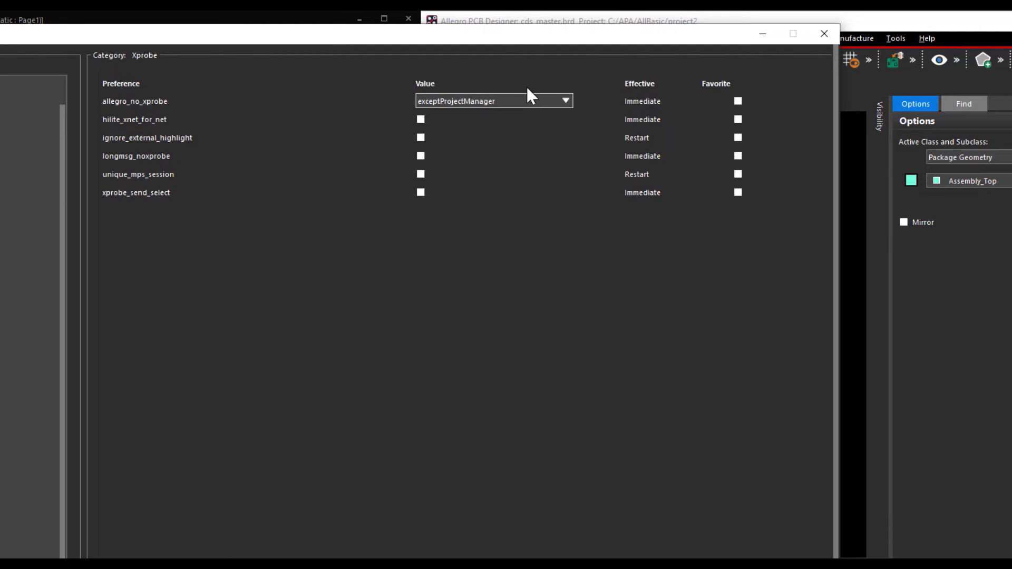
click(525, 103)
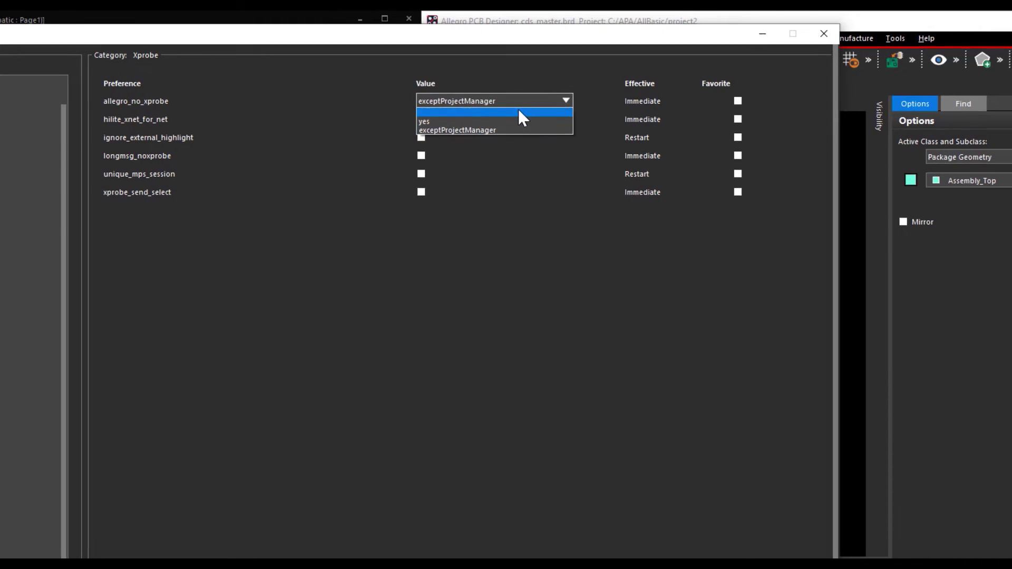
click(538, 97)
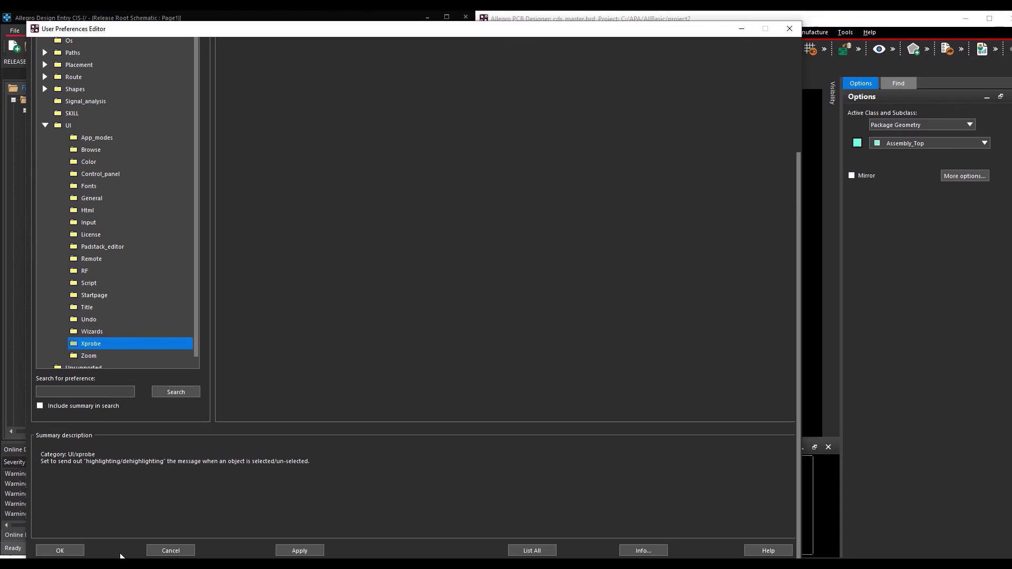
click(74, 550)
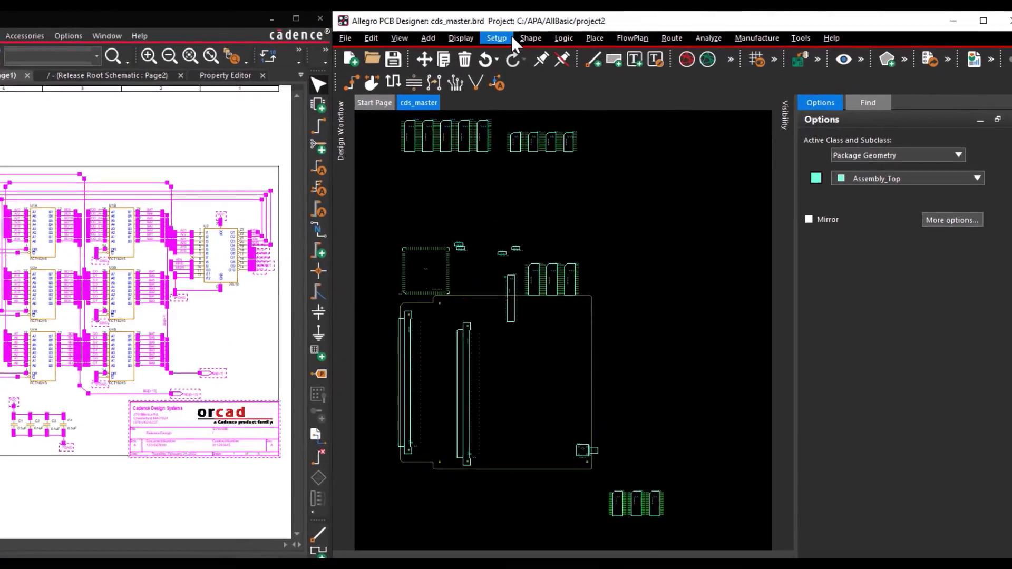
Disable cross-probing in the PCB editor and check its setting
click(616, 33)
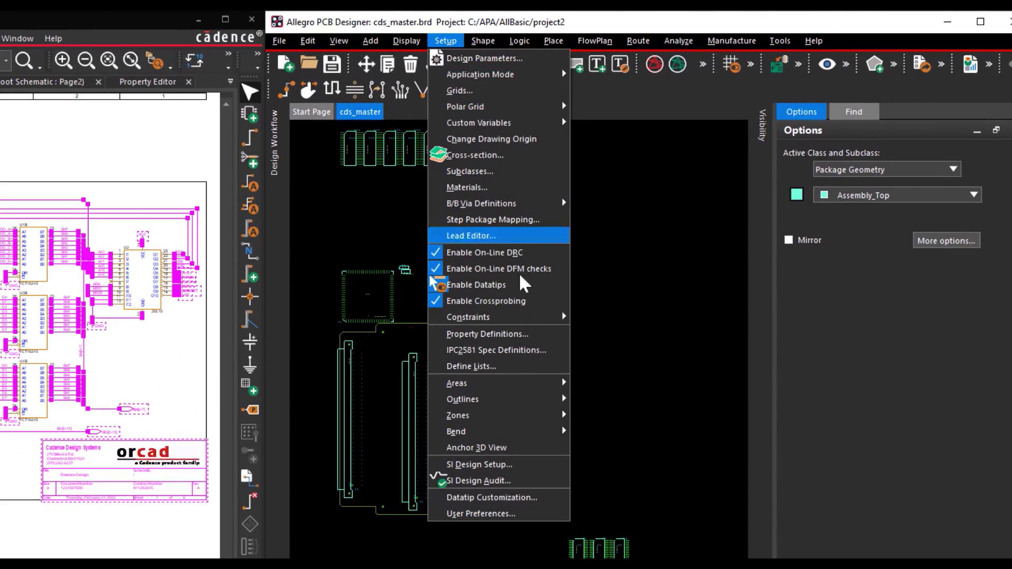
click(504, 302)
click(446, 41)
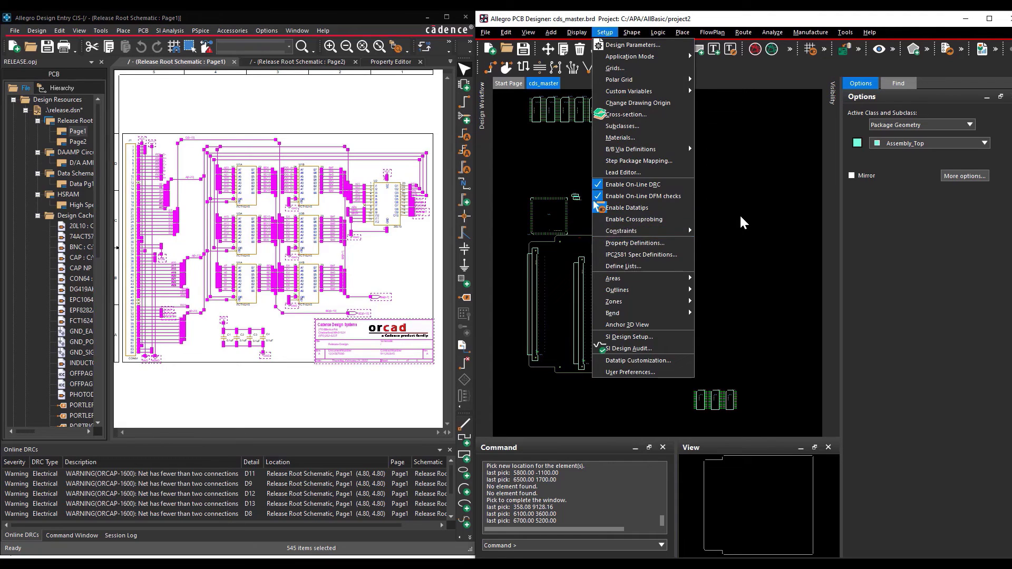
Move component U16 on the board layout up out of its row above the board's top edge
click(648, 222)
drag(692, 194, 659, 221)
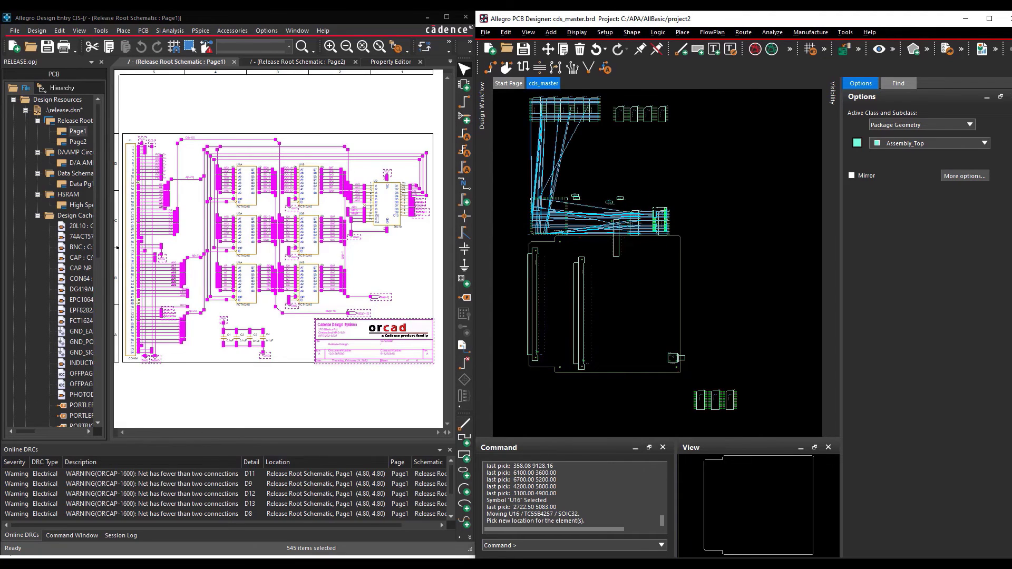
click(651, 178)
right_click(687, 174)
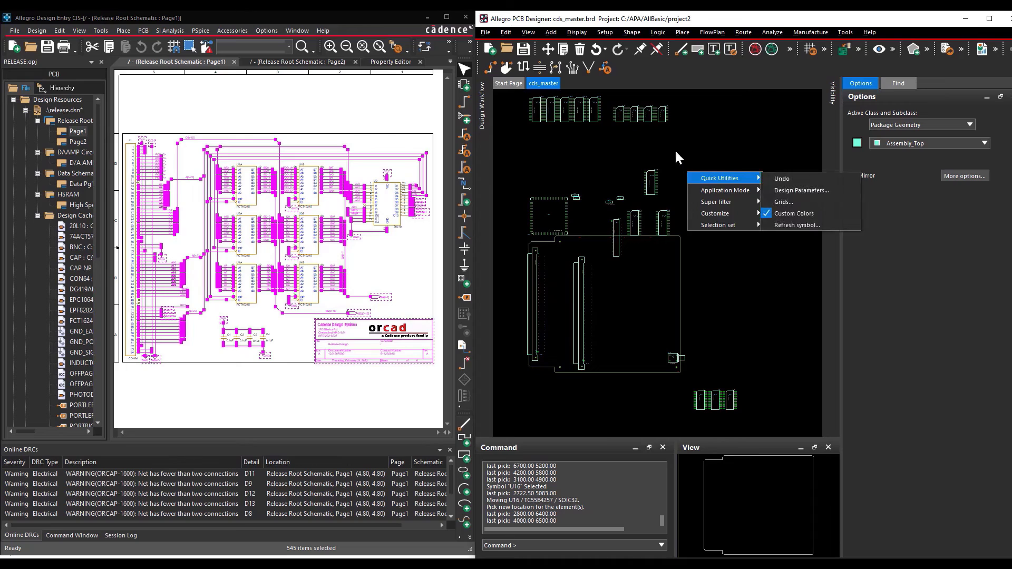
key(Escape)
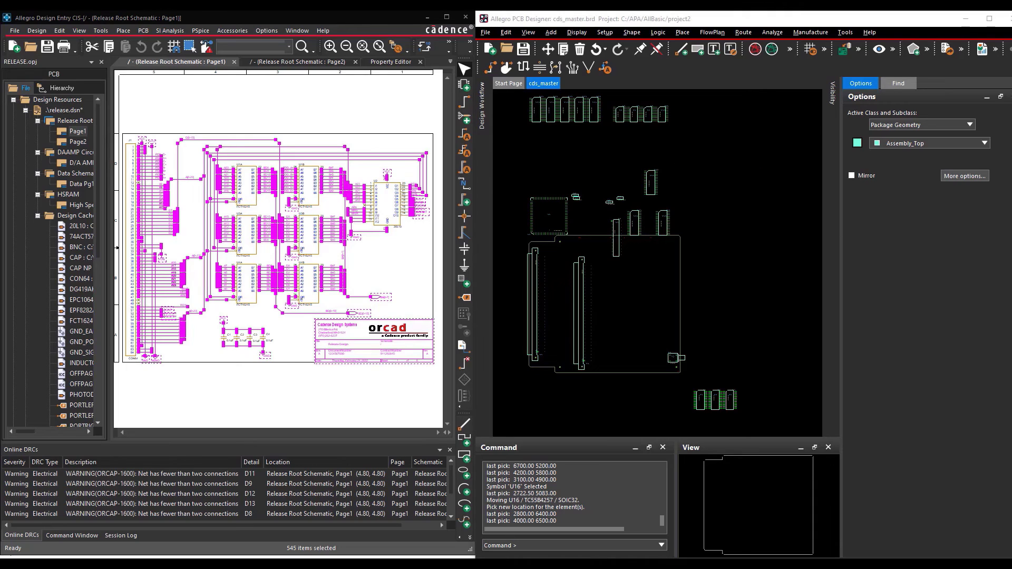